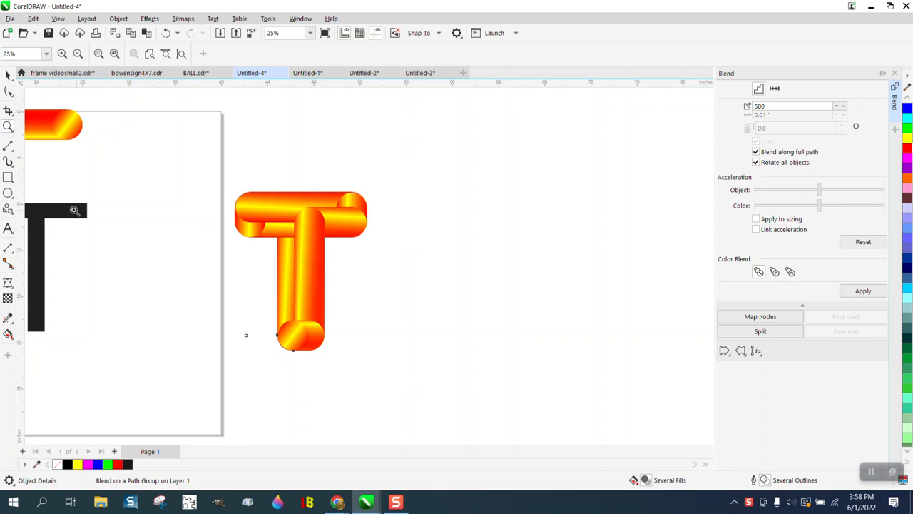
# Undo fitting the red-yellow blend to the T beside the page, back to the separate blend and letter
pyautogui.click(8, 74)
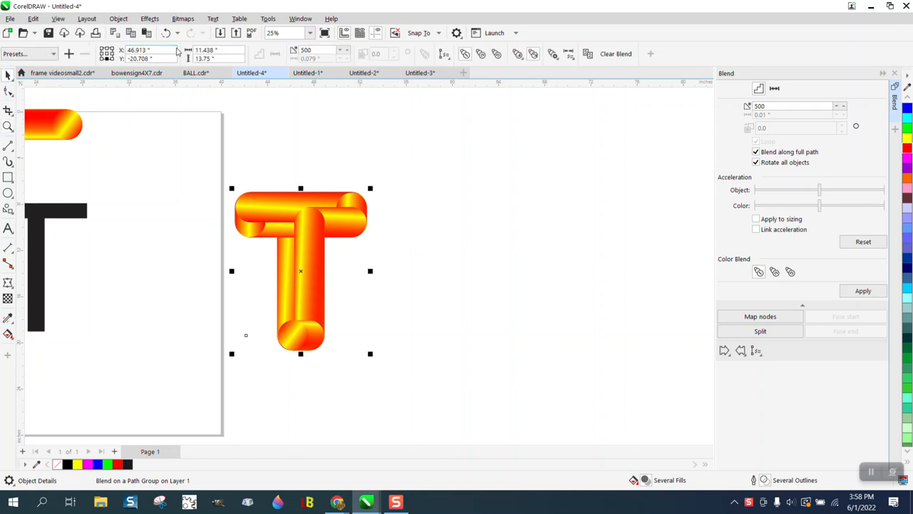
pyautogui.click(167, 34)
pyautogui.click(167, 34)
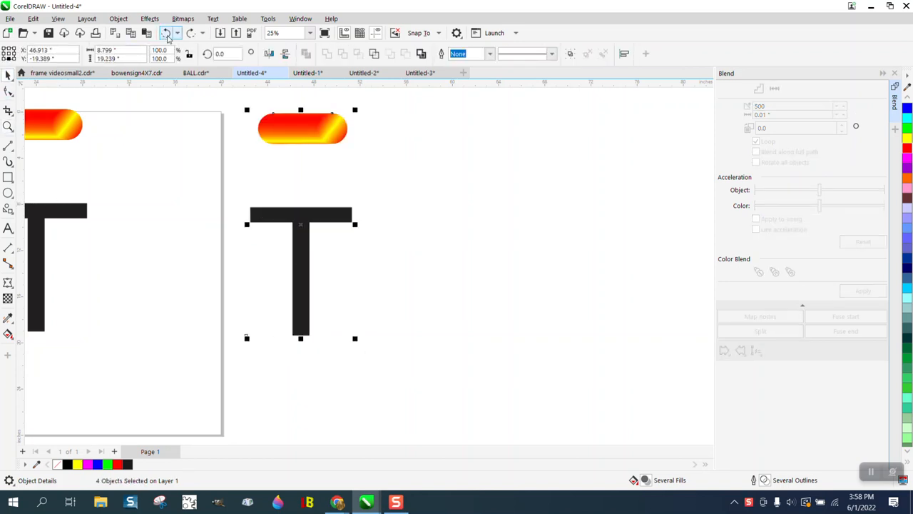
pyautogui.click(167, 34)
pyautogui.click(191, 33)
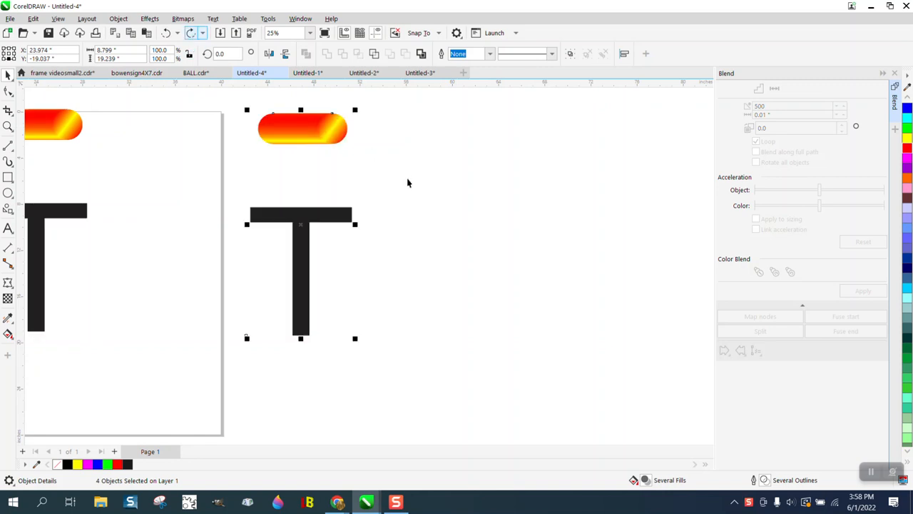
# Fit the red-yellow blend to the T beside the page as its new path, blending along the full path without rotating objects
pyautogui.scroll(-1, 532, 251)
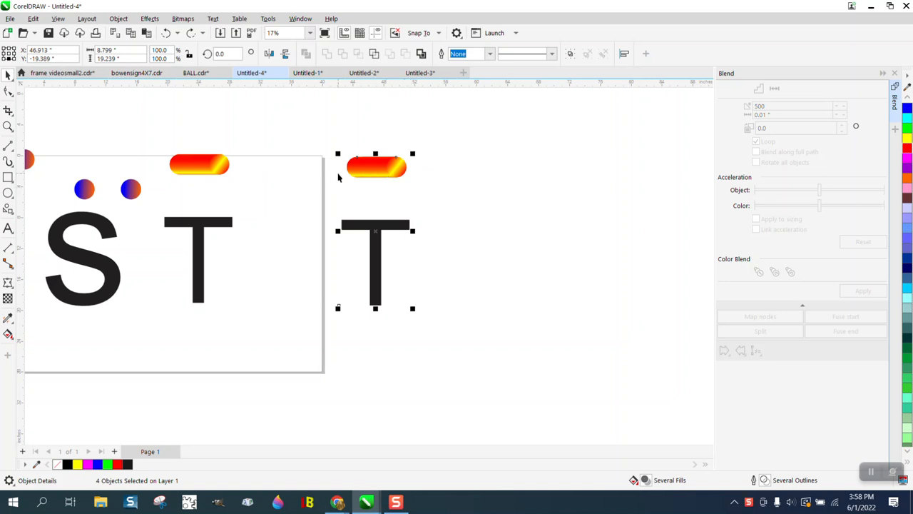
pyautogui.click(456, 170)
pyautogui.click(377, 164)
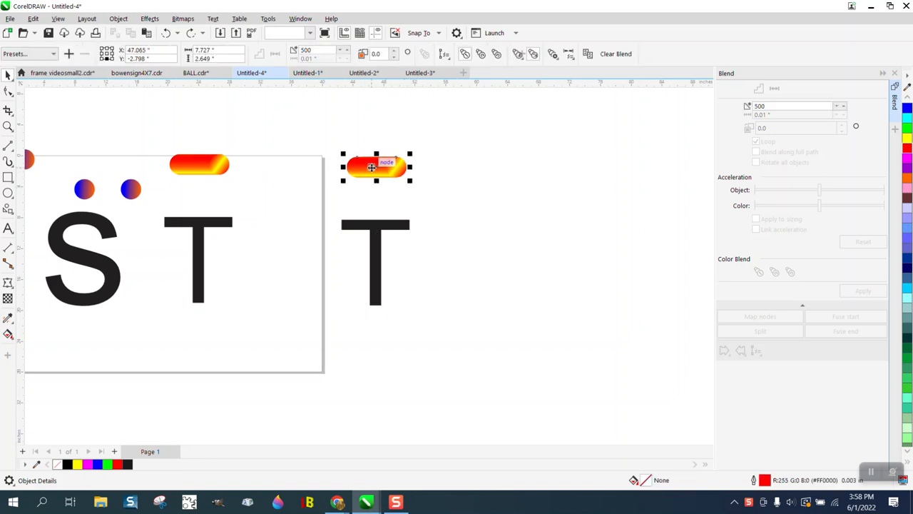
pyautogui.click(756, 350)
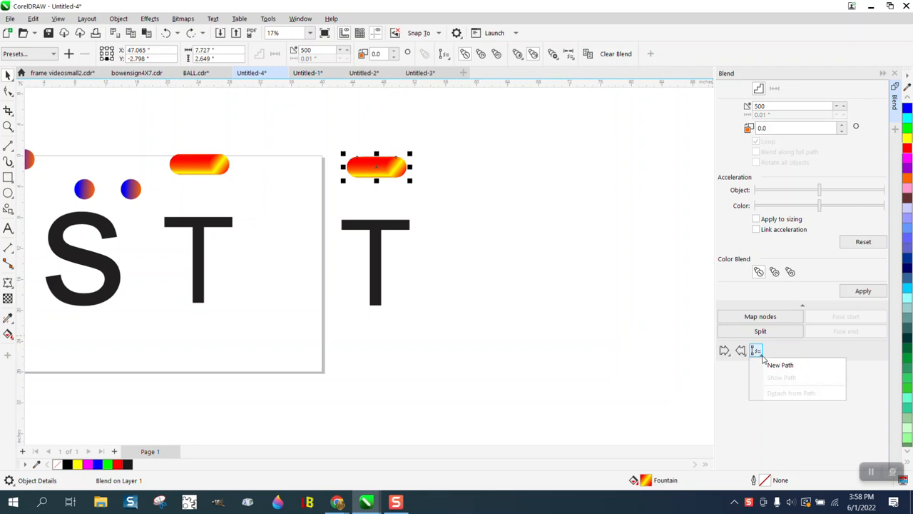
pyautogui.click(776, 363)
pyautogui.click(381, 228)
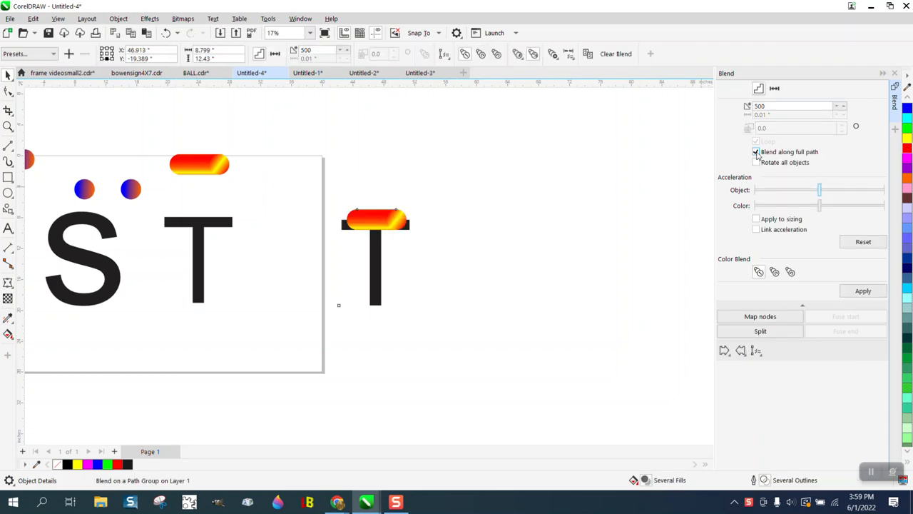
pyautogui.click(862, 291)
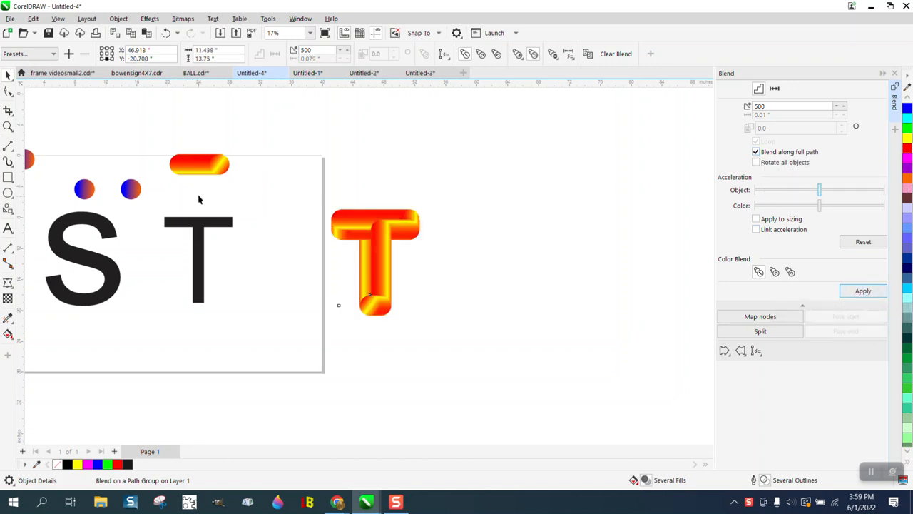
# Fit the other red-yellow blend to the T on the page, blending along the full path and rotating all objects
pyautogui.click(199, 172)
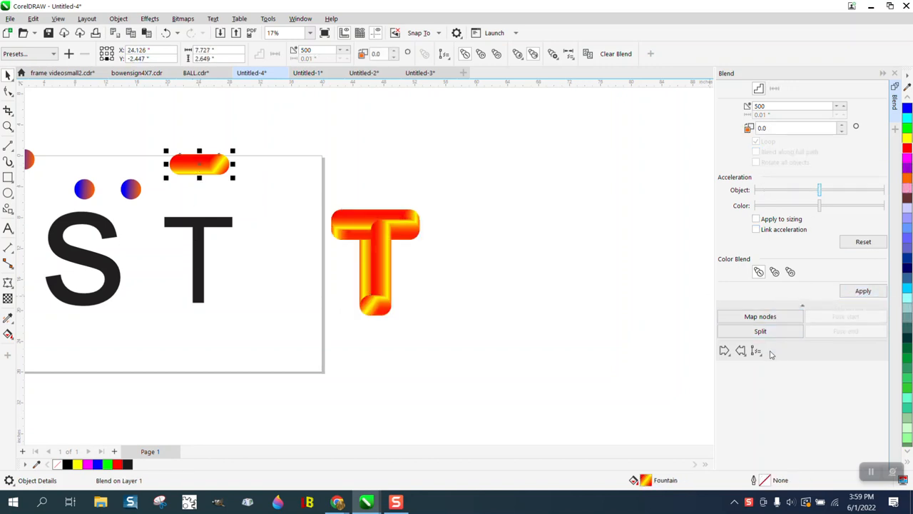
pyautogui.click(177, 243)
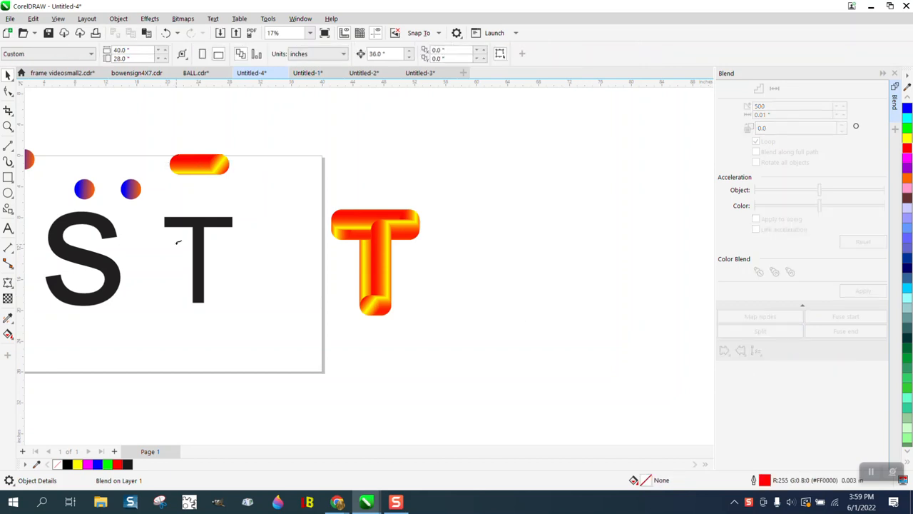
pyautogui.click(204, 243)
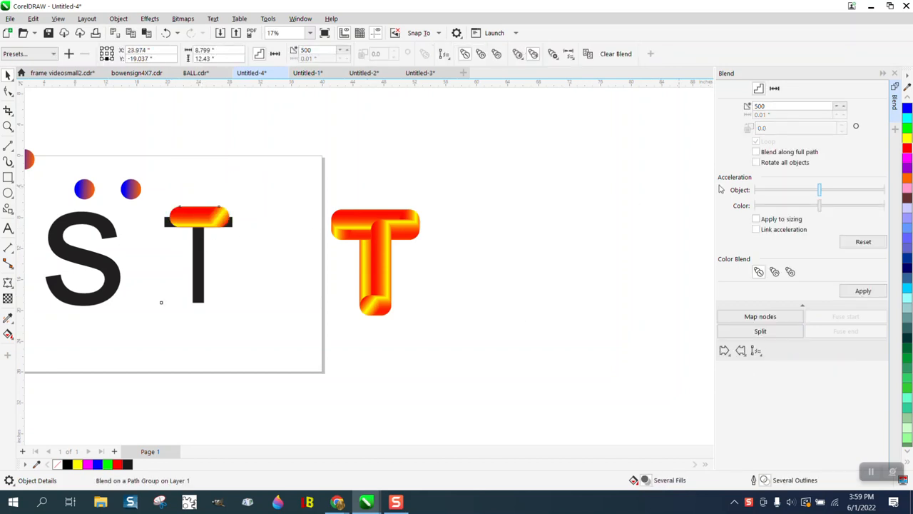
pyautogui.click(756, 152)
pyautogui.click(864, 291)
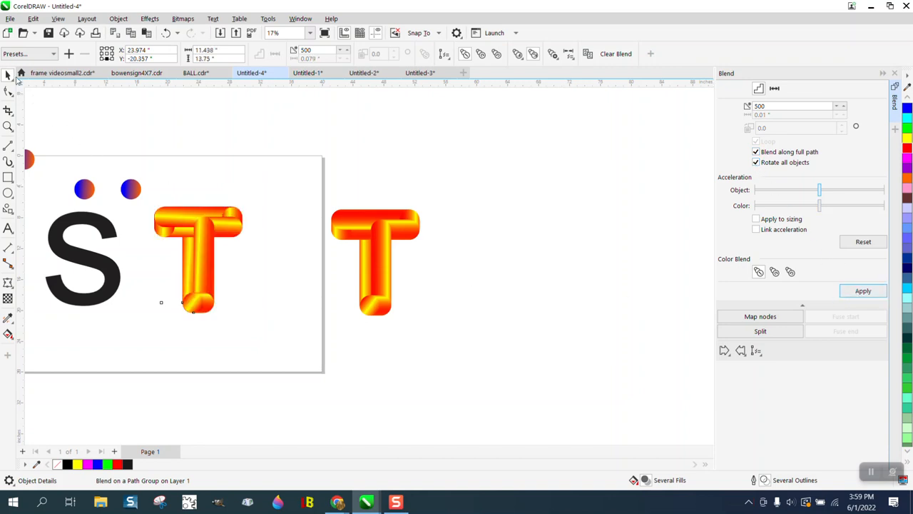
# Move the blended T off the page to the right of the other blended T and compare the two
pyautogui.moveTo(150, 192); pyautogui.dragTo(274, 323)
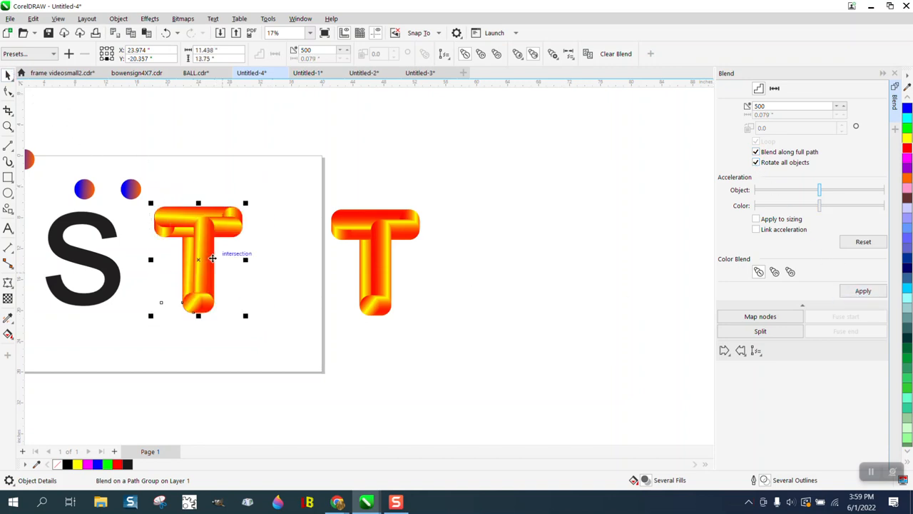
pyautogui.moveTo(209, 262); pyautogui.dragTo(469, 260)
pyautogui.click(8, 126)
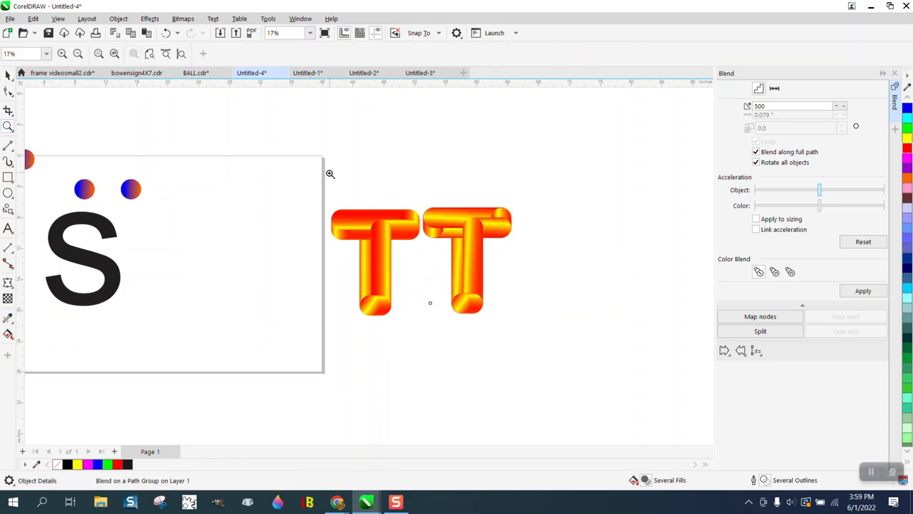
pyautogui.moveTo(331, 207); pyautogui.dragTo(580, 372)
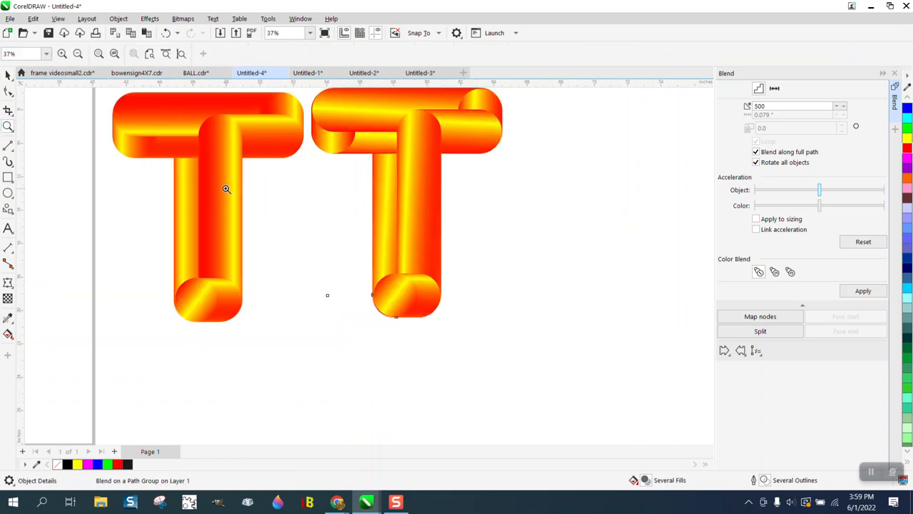
pyautogui.scroll(-1, 437, 232)
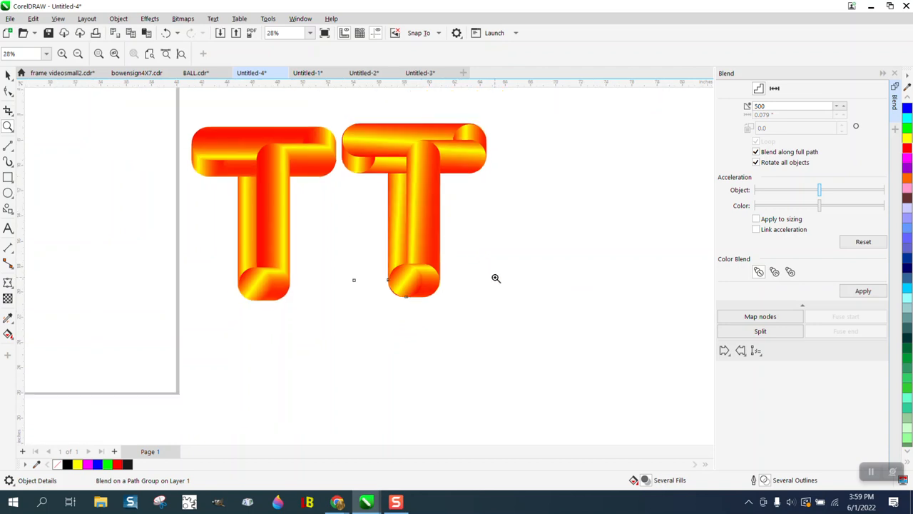
pyautogui.scroll(2, 500, 274)
pyautogui.scroll(-3, 512, 271)
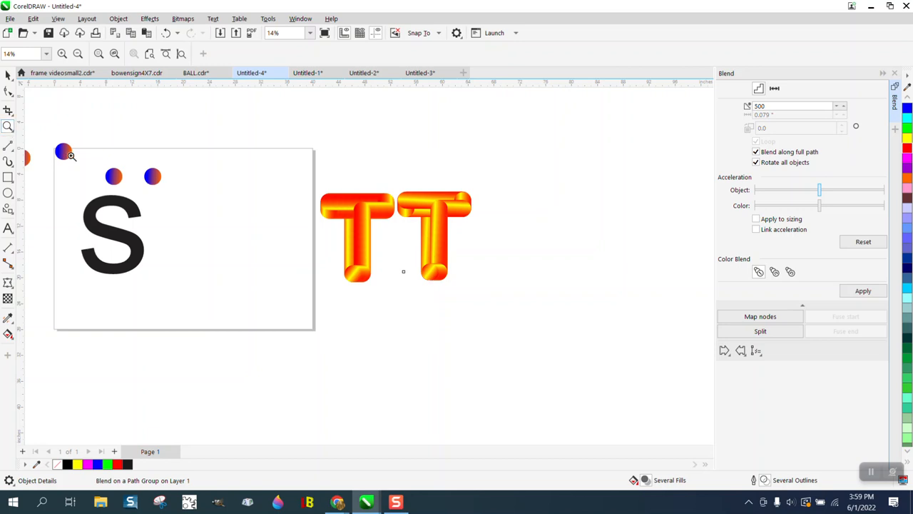
# Space the two blue-orange circles above the S farther apart and blend them with 500 steps
pyautogui.click(174, 228)
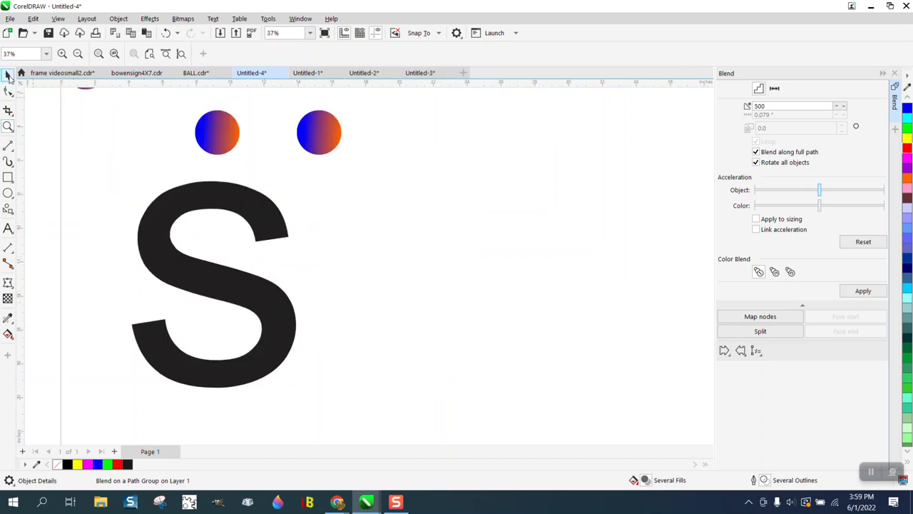
pyautogui.click(8, 77)
pyautogui.moveTo(130, 100); pyautogui.dragTo(396, 173)
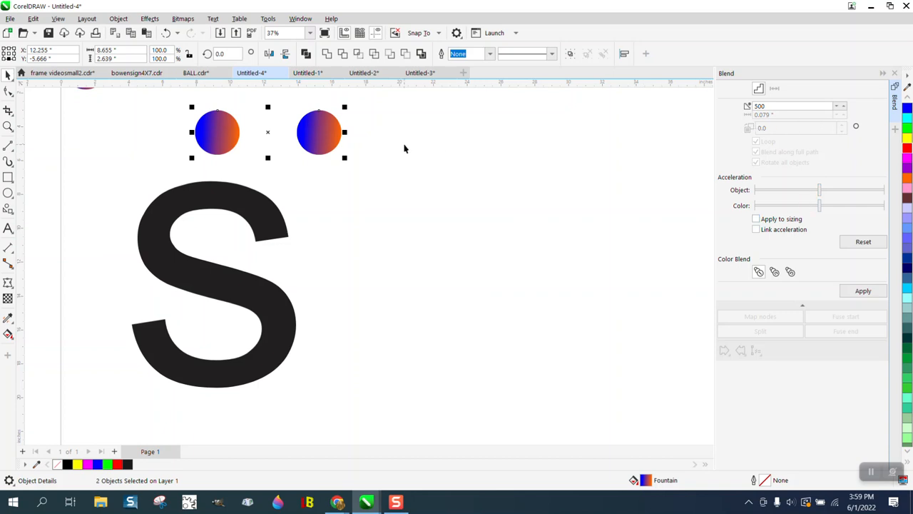
pyautogui.click(330, 137)
pyautogui.moveTo(331, 136); pyautogui.dragTo(367, 133)
pyautogui.moveTo(161, 104); pyautogui.dragTo(406, 156)
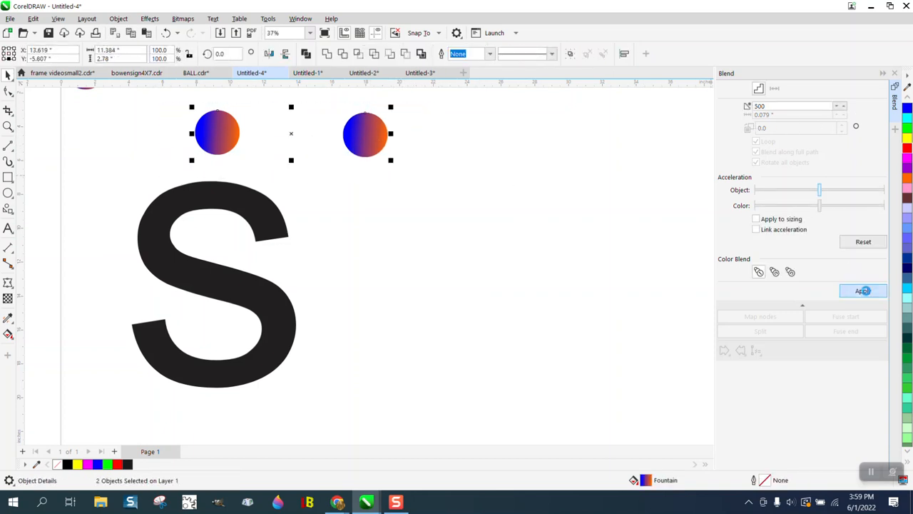
pyautogui.click(862, 289)
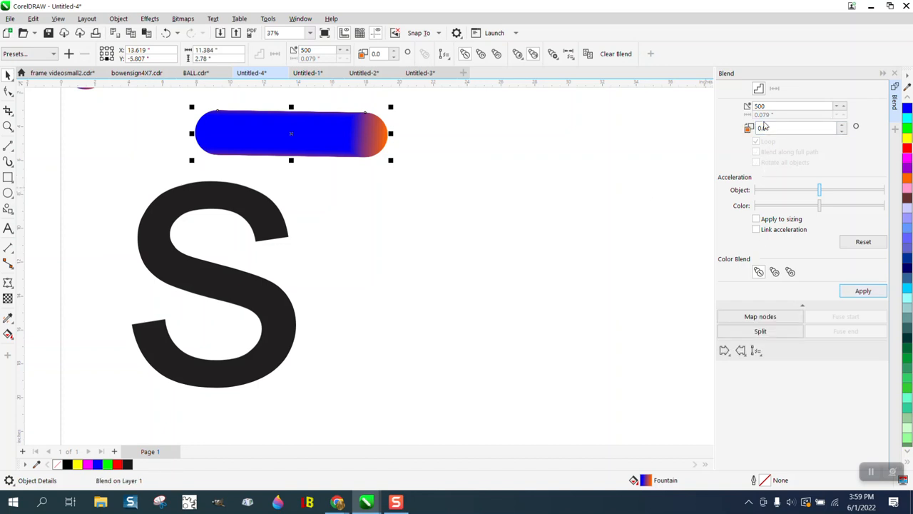
# Fit the blue-orange blend to the S as its new path, blending along the full path without rotating objects
pyautogui.click(757, 352)
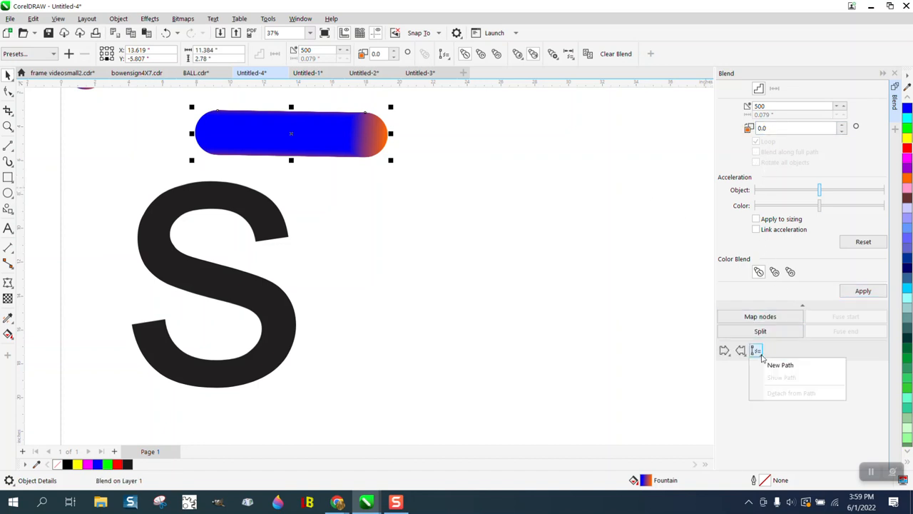
pyautogui.click(784, 365)
pyautogui.click(289, 227)
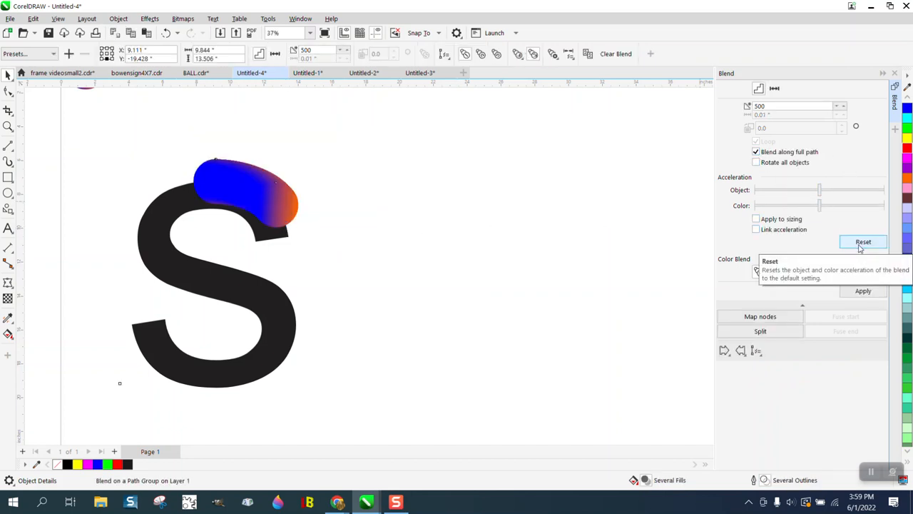
pyautogui.click(862, 292)
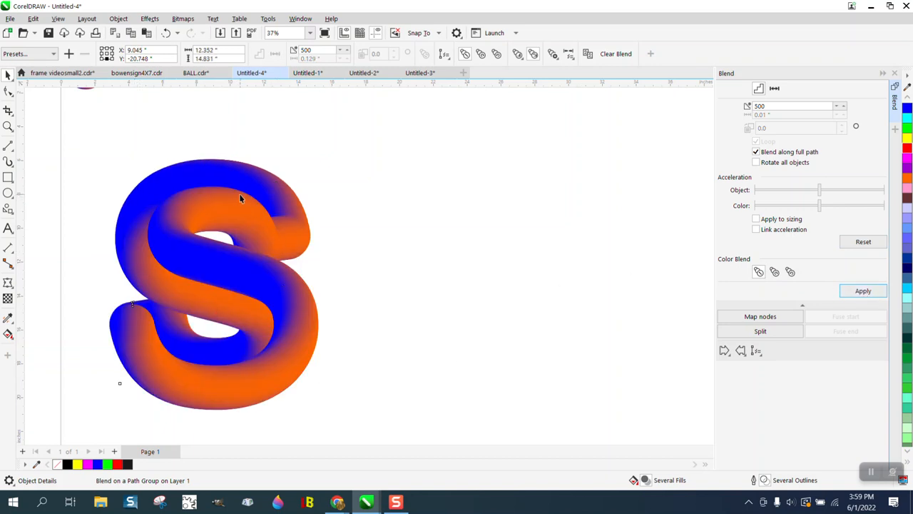
# Undo the full-path blend and the path assignment on the S, then clear the selection
pyautogui.click(166, 33)
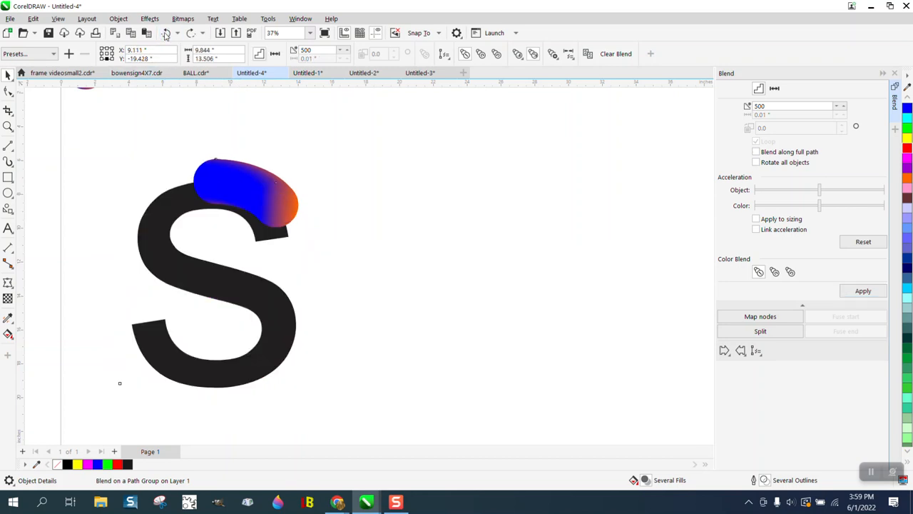
pyautogui.click(166, 34)
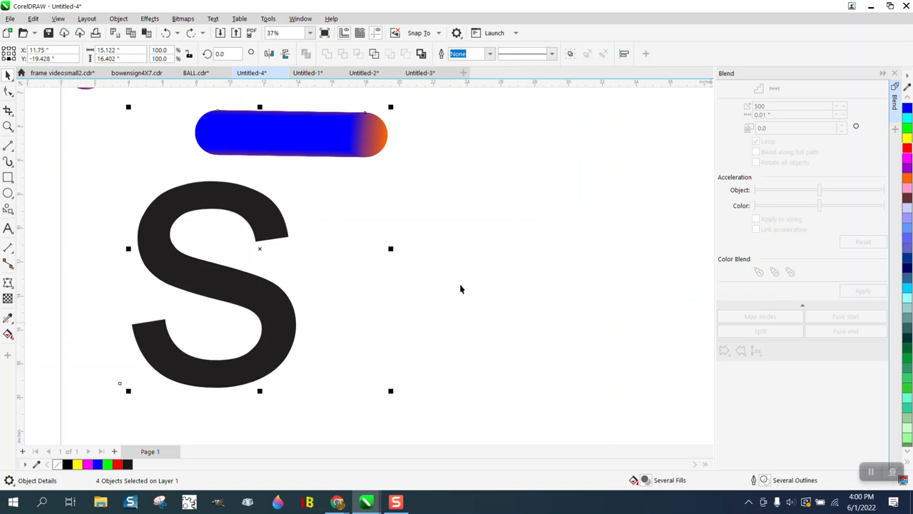
pyautogui.click(343, 176)
# Assign the S as the blue-orange blend's new path, with blending along the full path and all objects rotated
pyautogui.click(336, 142)
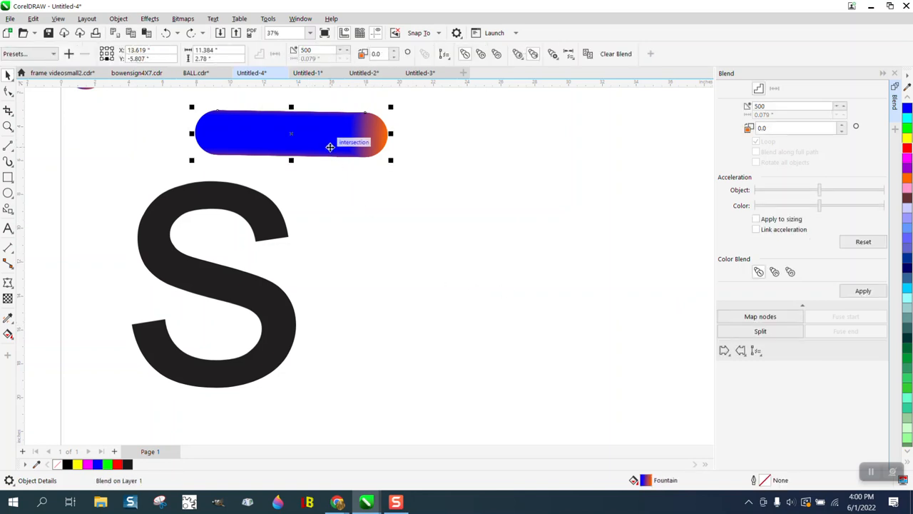
pyautogui.click(756, 351)
pyautogui.click(775, 364)
pyautogui.click(261, 216)
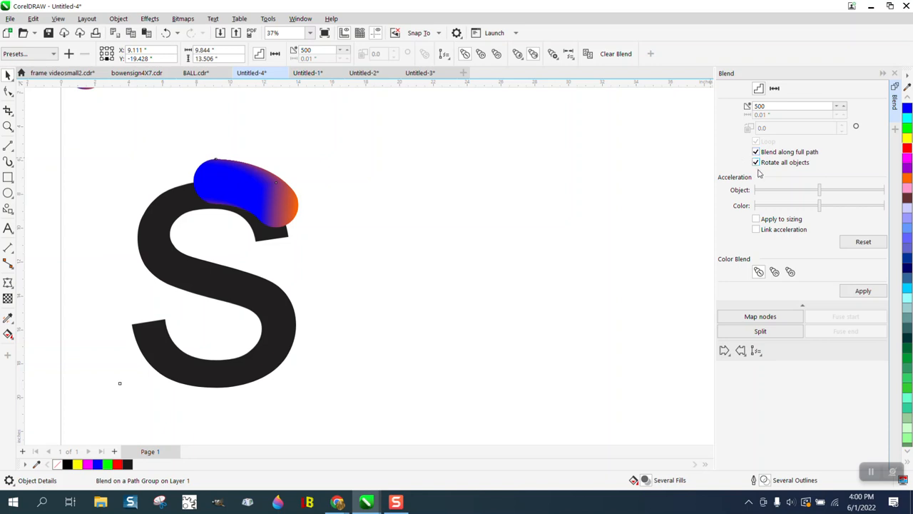
pyautogui.click(862, 291)
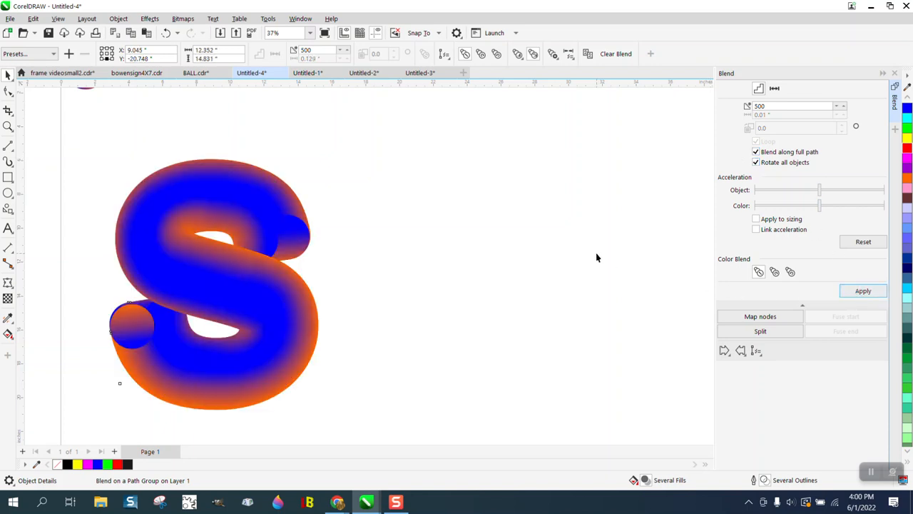
# Undo the full-path and rotation settings applied to the blue-orange blend on the S
pyautogui.click(167, 33)
pyautogui.scroll(-2, 326, 173)
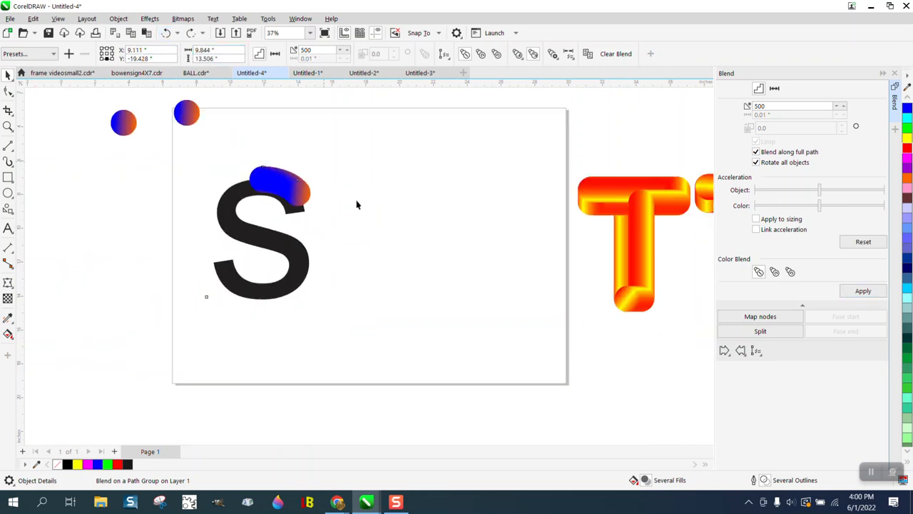
pyautogui.scroll(-1, 357, 205)
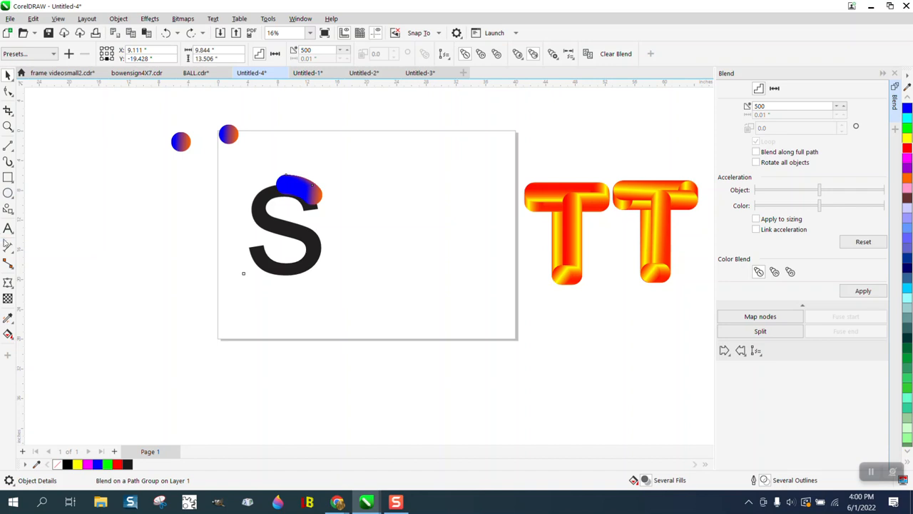
# Draw a circle about 2.02 inches in diameter to the right of the S and fill it red
pyautogui.click(8, 126)
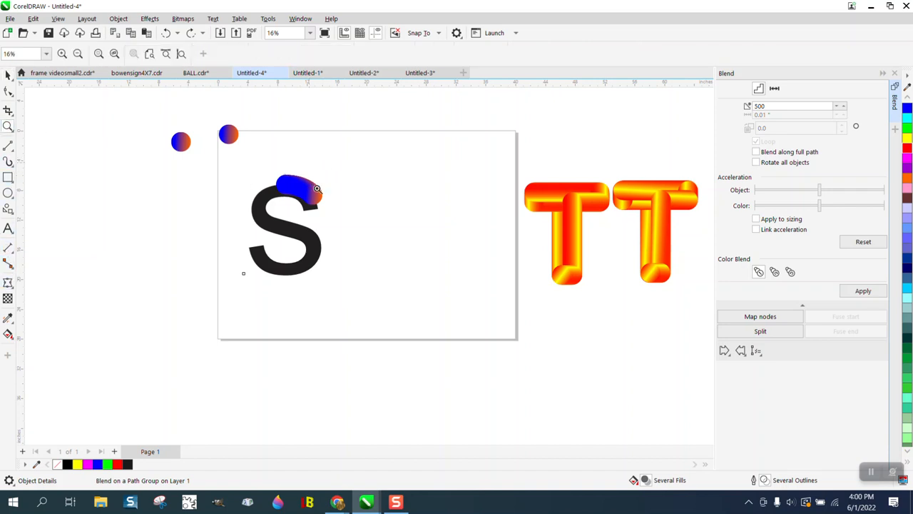
pyautogui.moveTo(317, 189); pyautogui.dragTo(464, 284)
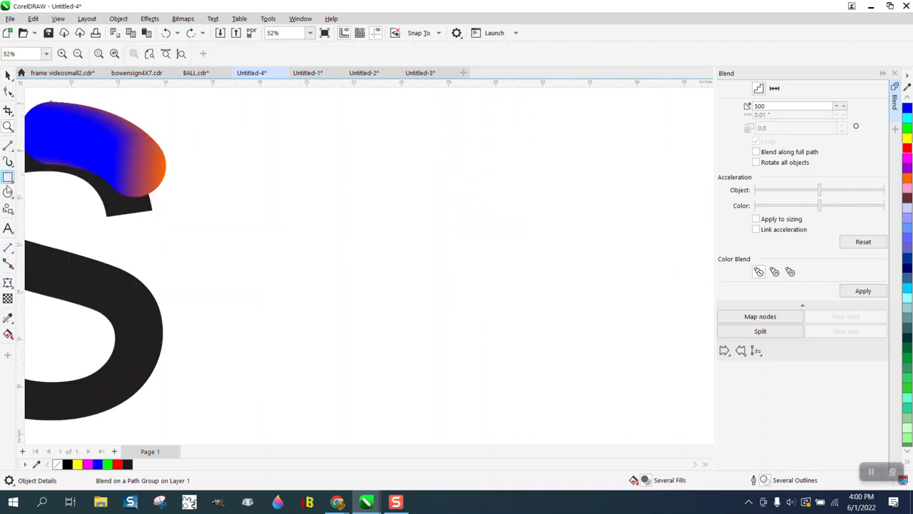
pyautogui.click(8, 193)
pyautogui.moveTo(403, 157); pyautogui.dragTo(357, 197)
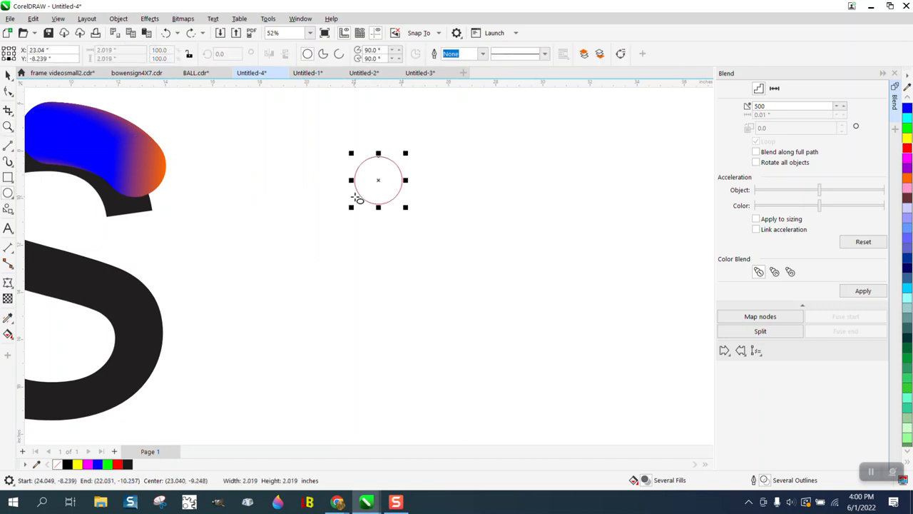
pyautogui.click(907, 148)
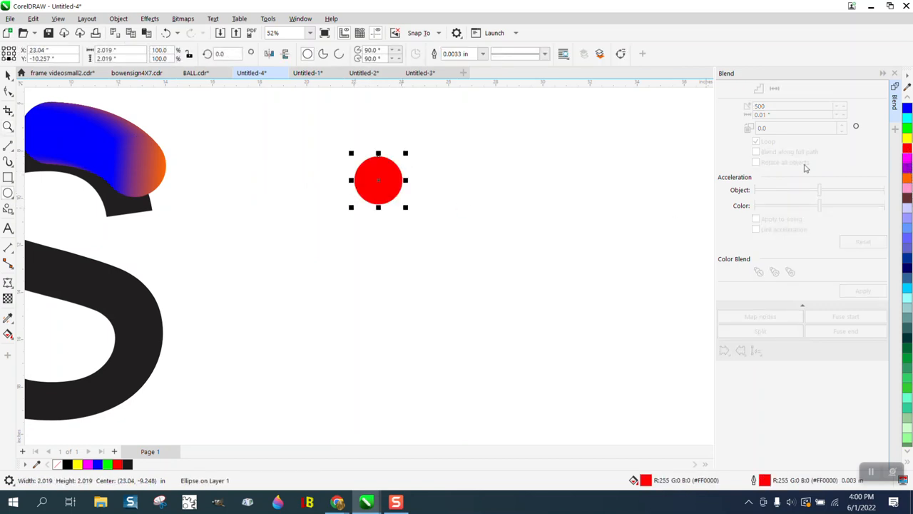
# Apply a linear fountain fill across the red circle, with red at both ends and a yellow stop near the middle
pyautogui.click(14, 343)
pyautogui.click(44, 333)
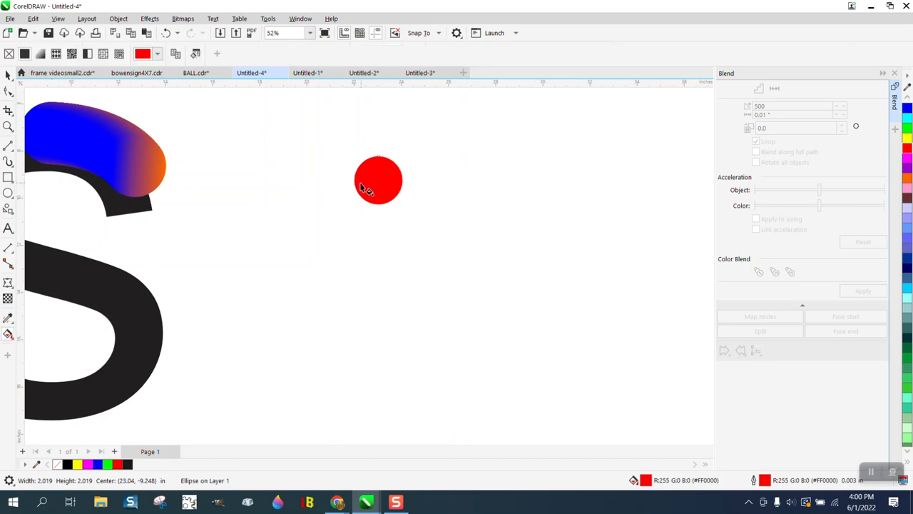
pyautogui.moveTo(360, 183); pyautogui.dragTo(400, 181)
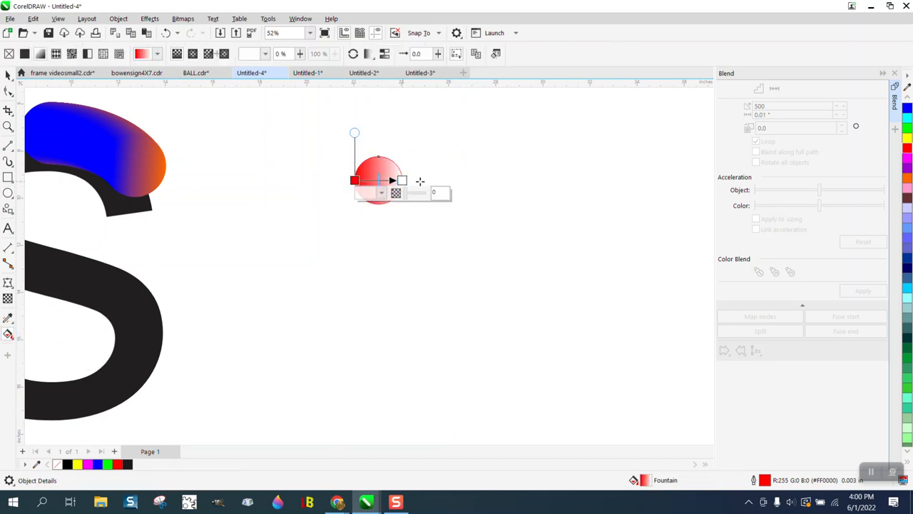
pyautogui.moveTo(903, 164); pyautogui.dragTo(403, 181)
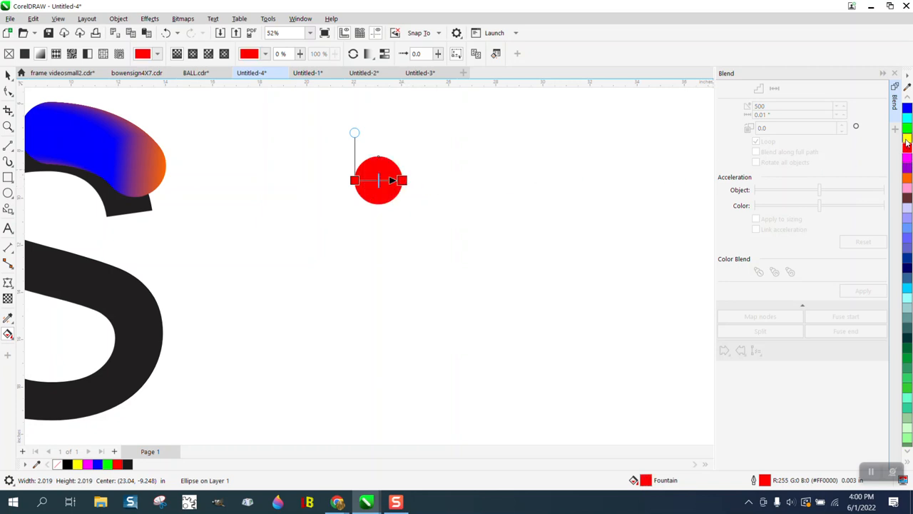
pyautogui.moveTo(713, 170); pyautogui.dragTo(378, 182)
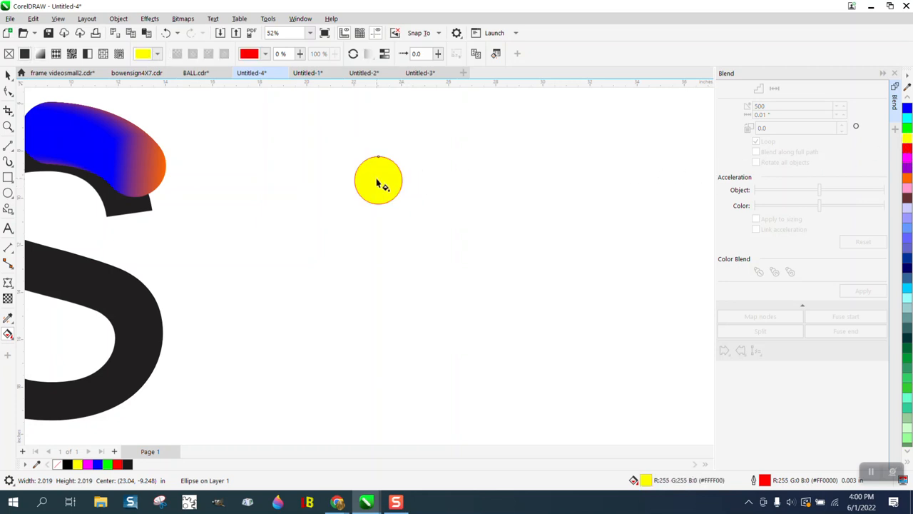
pyautogui.click(166, 32)
pyautogui.moveTo(868, 154); pyautogui.dragTo(383, 180)
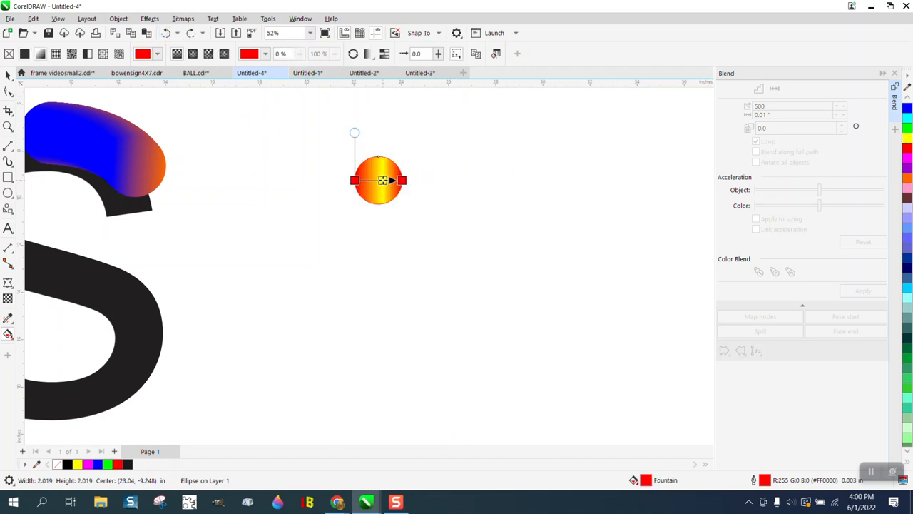
# Set the yellow stop of the circle's fountain fill to the 50% position
pyautogui.click(8, 126)
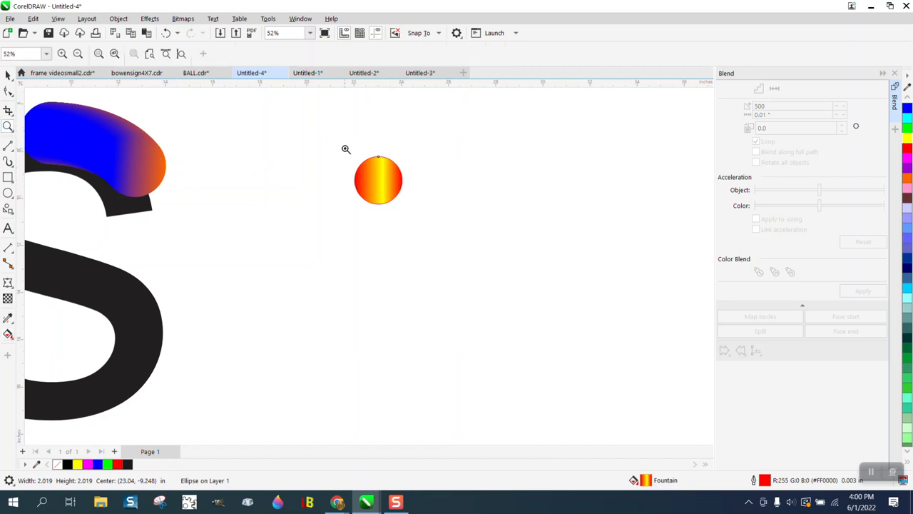
pyautogui.moveTo(545, 259); pyautogui.dragTo(546, 259)
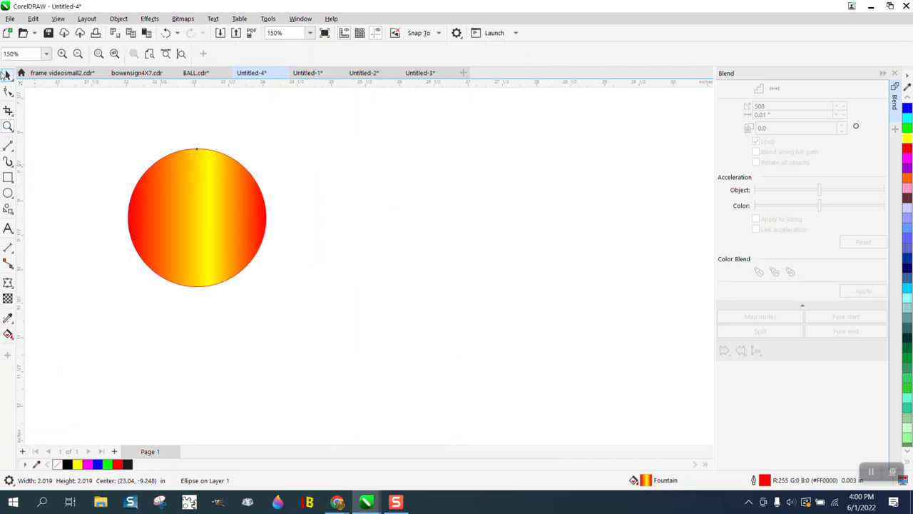
pyautogui.click(5, 75)
pyautogui.click(7, 336)
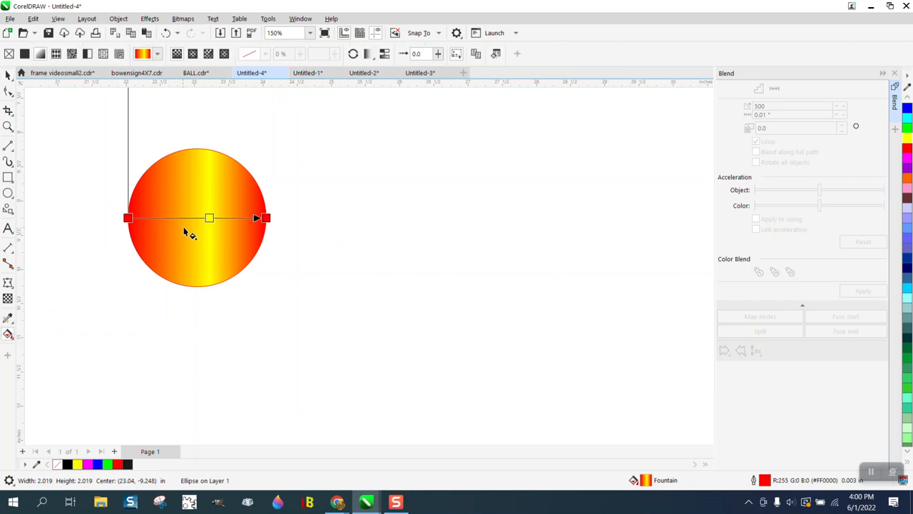
pyautogui.moveTo(209, 217); pyautogui.dragTo(196, 217)
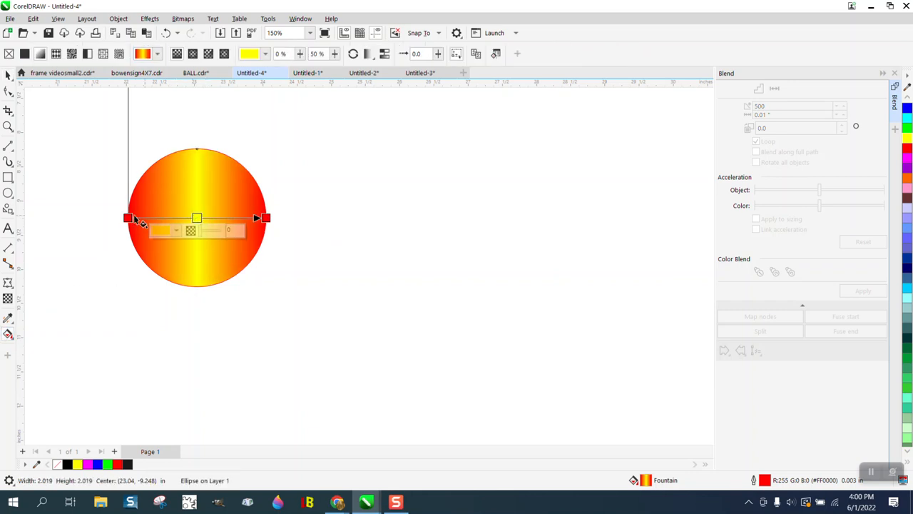
# Tilt the circle's red-yellow-red gradient so the yellow band runs diagonally from lower left to upper right
pyautogui.moveTo(128, 222); pyautogui.dragTo(141, 263)
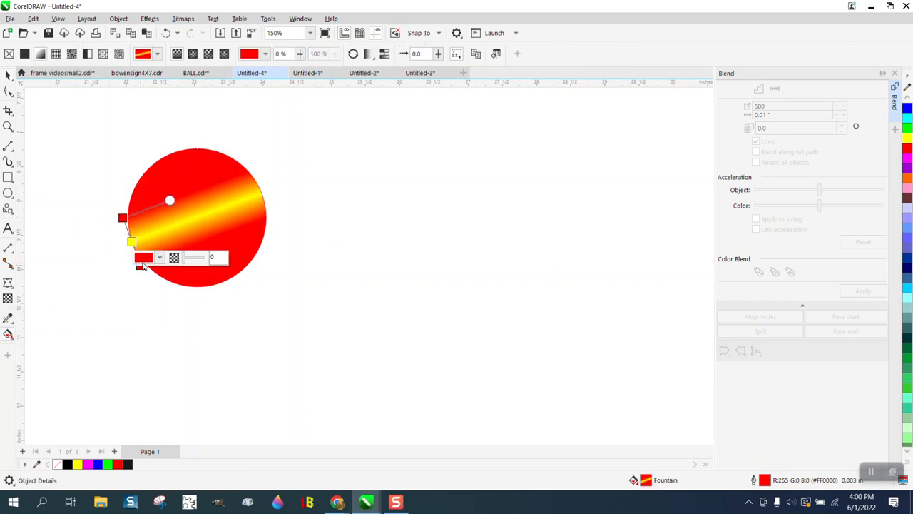
pyautogui.moveTo(169, 200); pyautogui.dragTo(209, 141)
pyautogui.moveTo(143, 267); pyautogui.dragTo(190, 317)
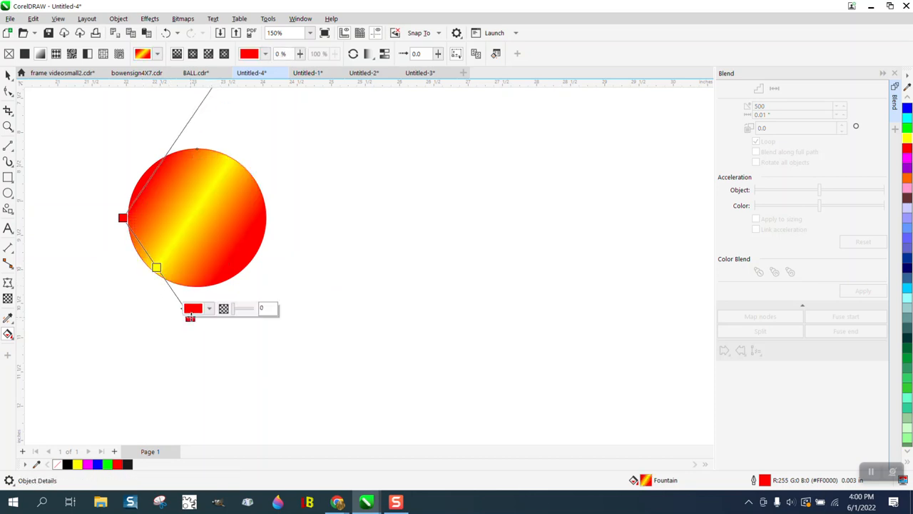
# Place a copy of the gradient circle about 6 inches to its right and blend the two circles with 500 steps
pyautogui.click(8, 74)
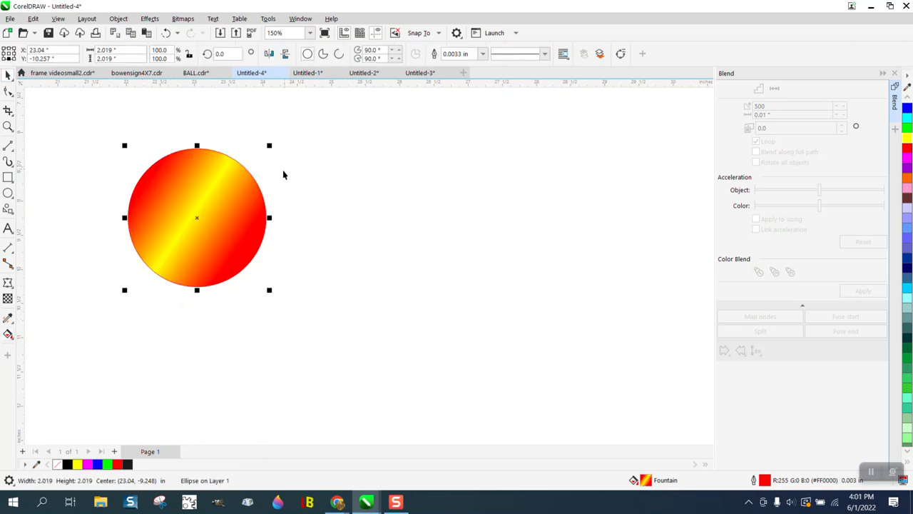
pyautogui.scroll(-1, 282, 170)
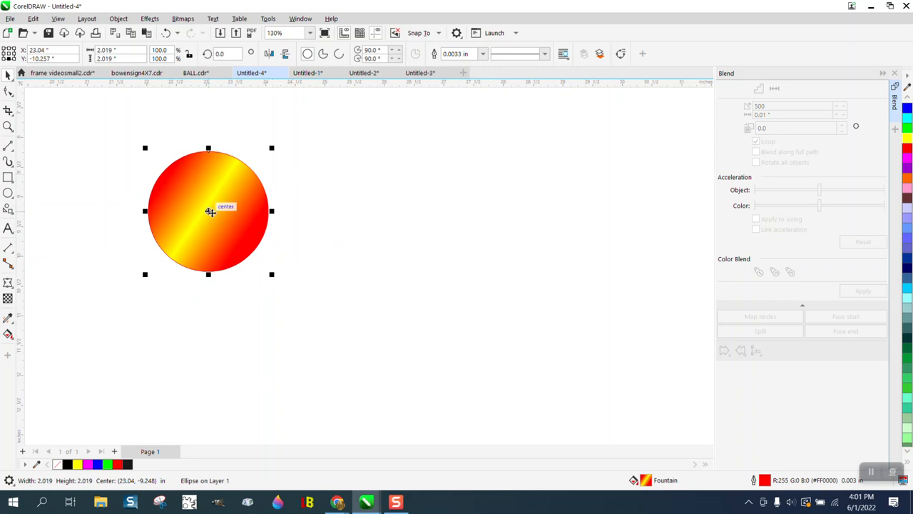
pyautogui.moveTo(212, 208); pyautogui.dragTo(537, 208)
pyautogui.rightClick(537, 208)
pyautogui.scroll(-2, 304, 207)
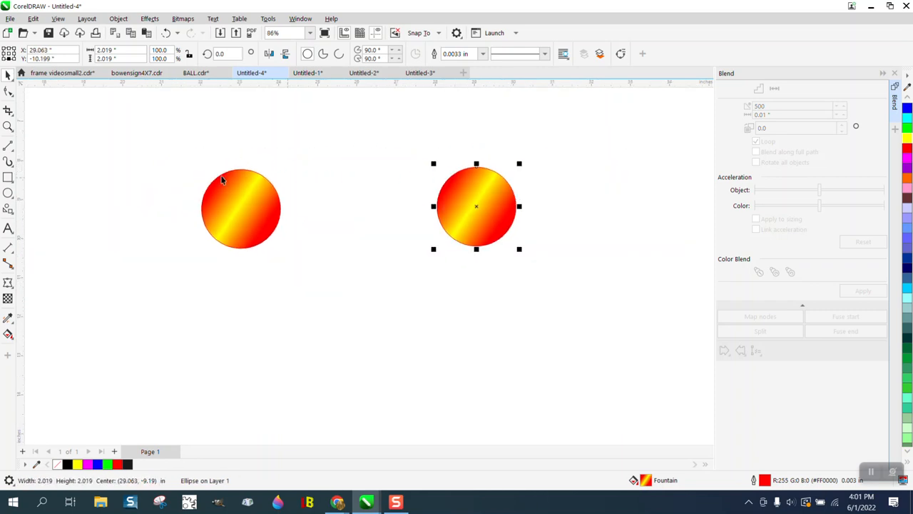
pyautogui.moveTo(183, 147); pyautogui.dragTo(571, 302)
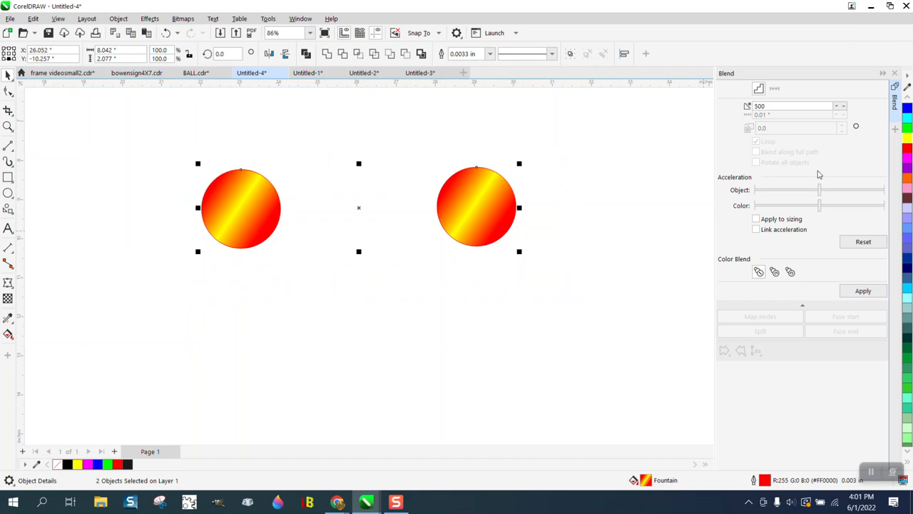
pyautogui.click(863, 290)
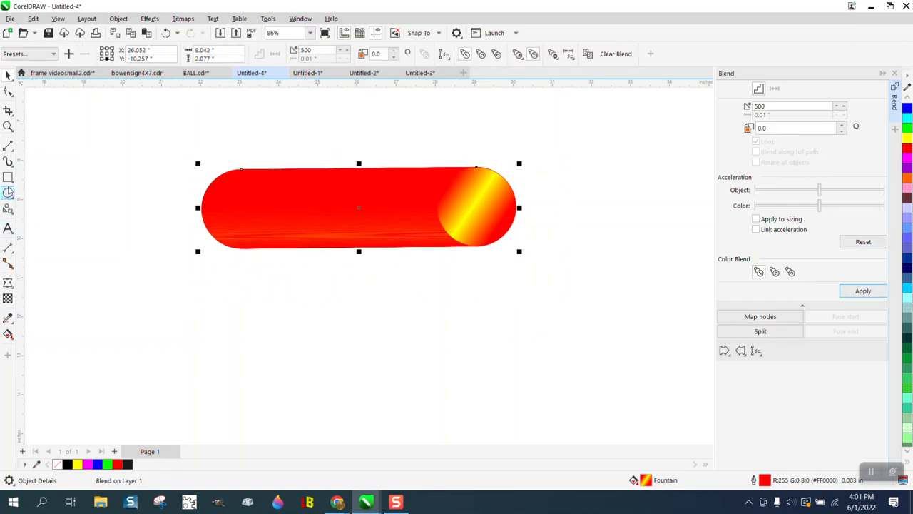
# Add the letter E in Arial below the red-yellow blend and enlarge it to about 8.5 by 11.4 inches
pyautogui.click(15, 236)
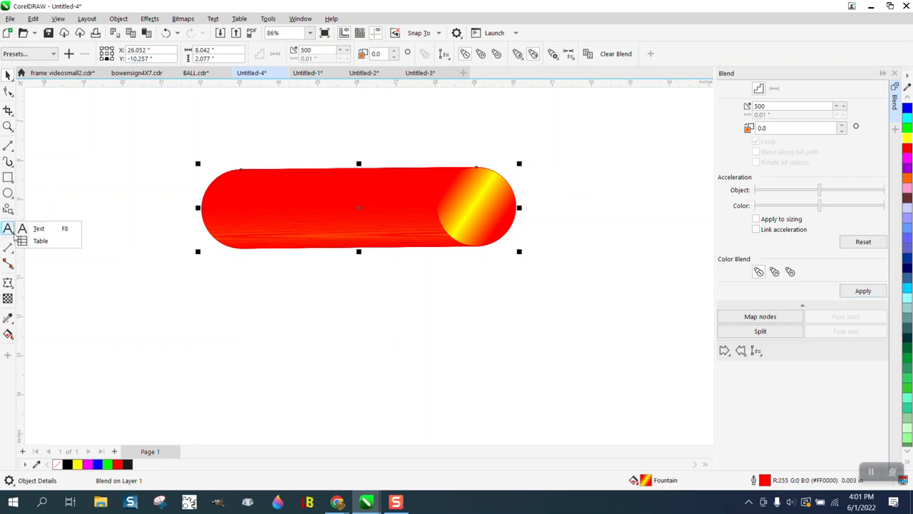
pyautogui.click(37, 229)
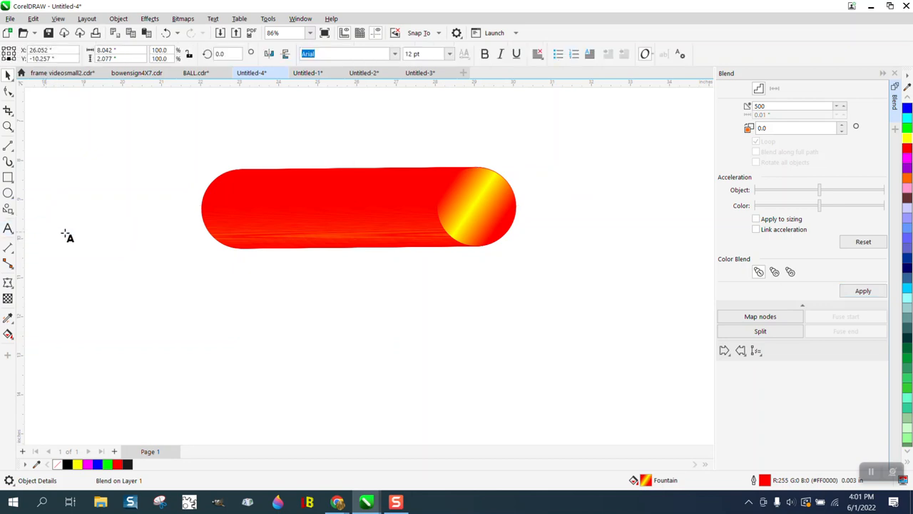
pyautogui.click(337, 338)
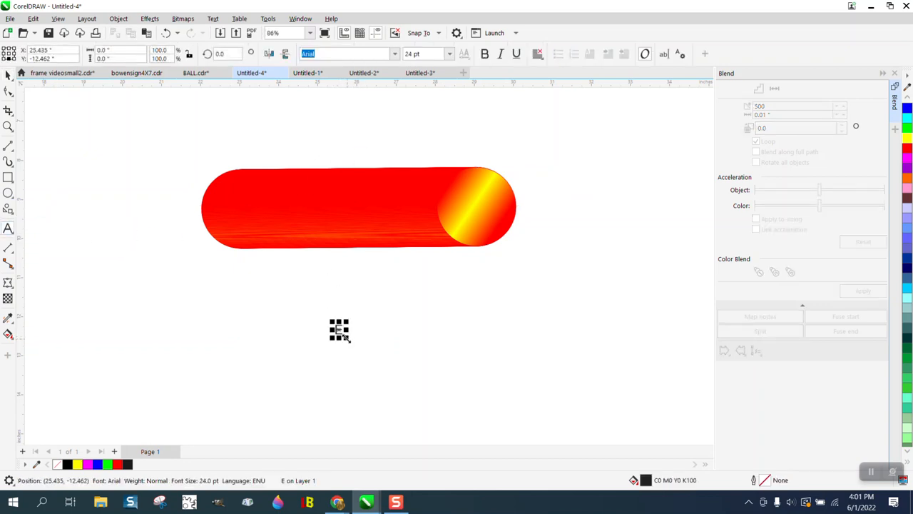
pyautogui.write('E')
pyautogui.scroll(1, 341, 334)
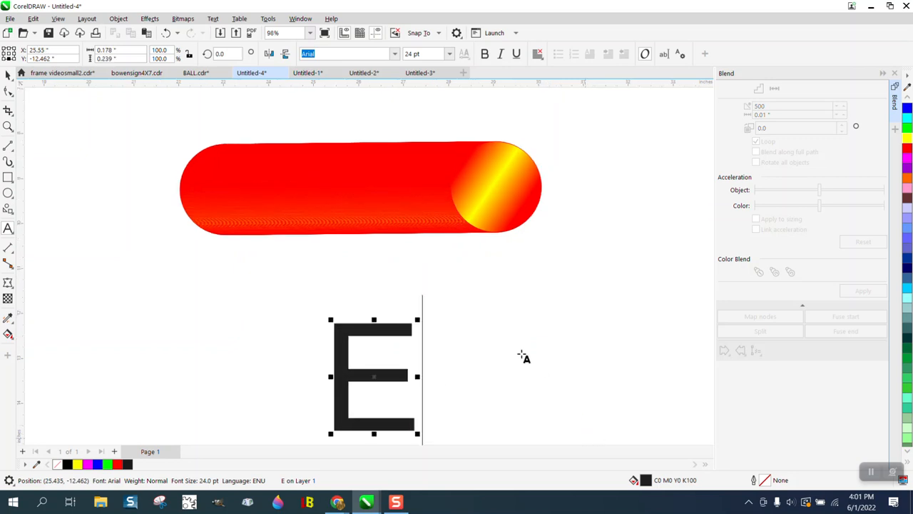
pyautogui.scroll(-3, 478, 326)
pyautogui.scroll(-5, 478, 325)
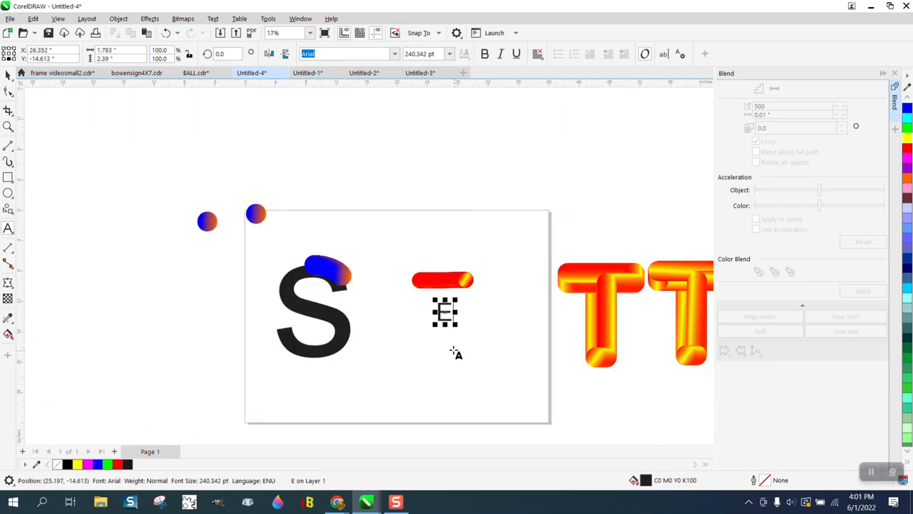
pyautogui.moveTo(460, 327); pyautogui.dragTo(506, 392)
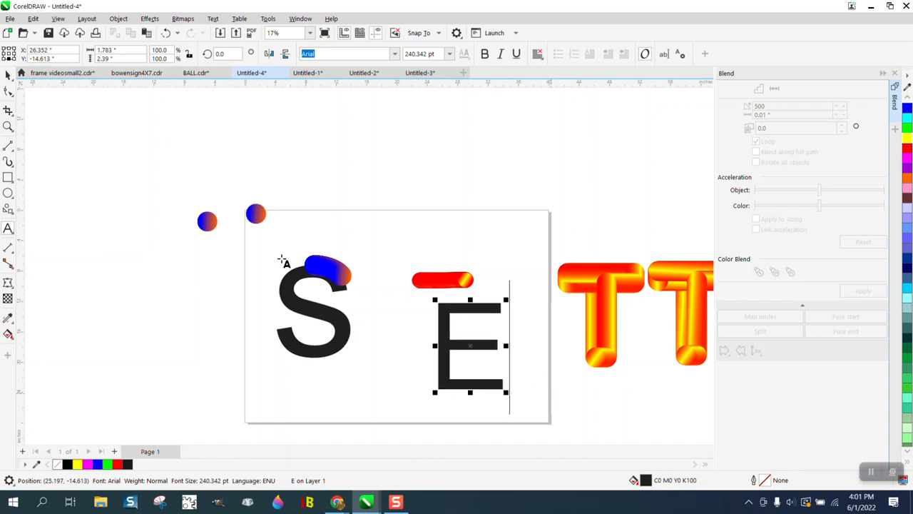
# Assign the E as the red-yellow blend's new path and apply blending along the full path without rotating all objects
pyautogui.click(7, 74)
pyautogui.click(439, 275)
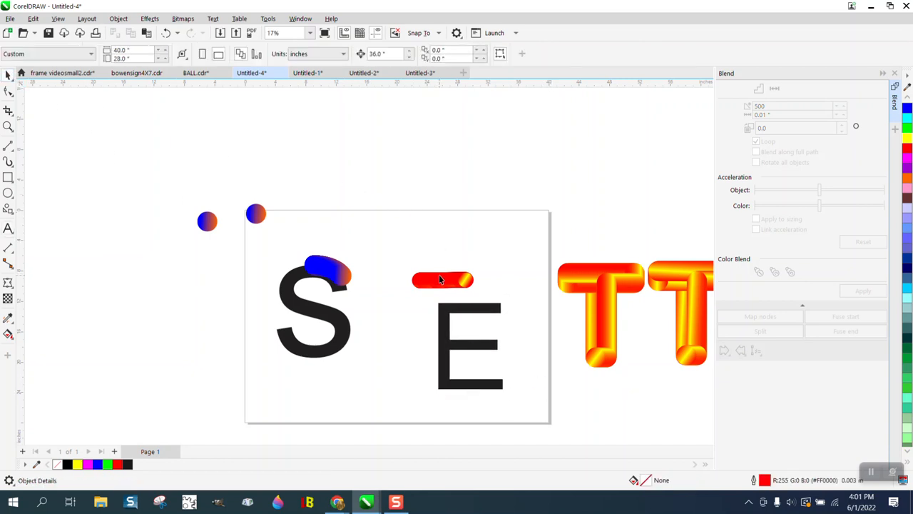
pyautogui.click(740, 351)
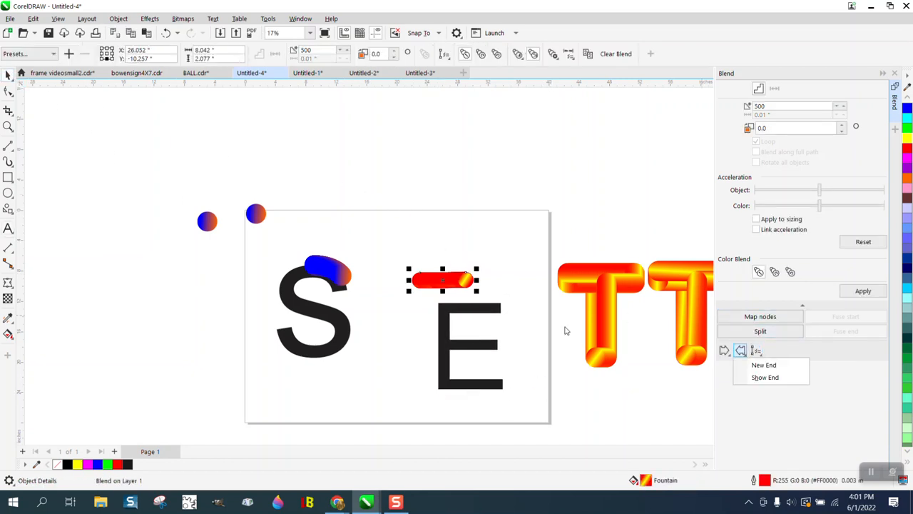
pyautogui.click(793, 365)
pyautogui.click(762, 350)
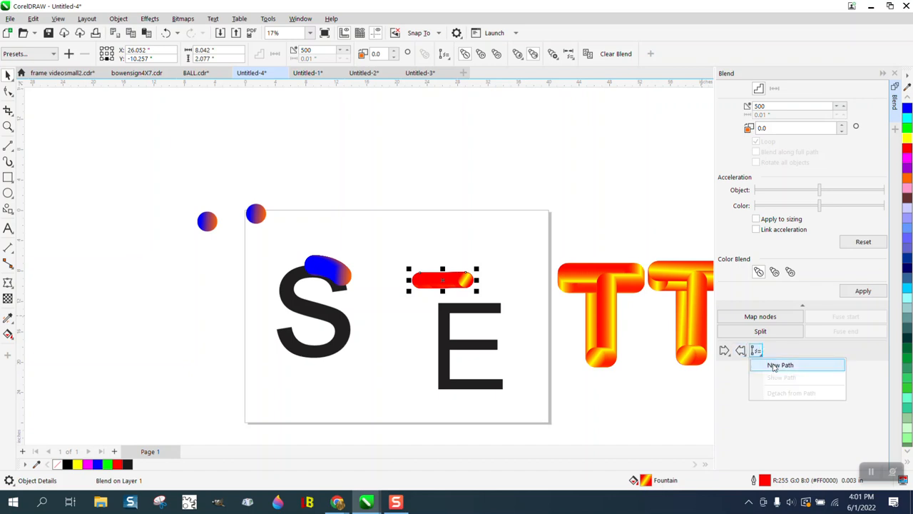
pyautogui.click(777, 363)
pyautogui.click(496, 305)
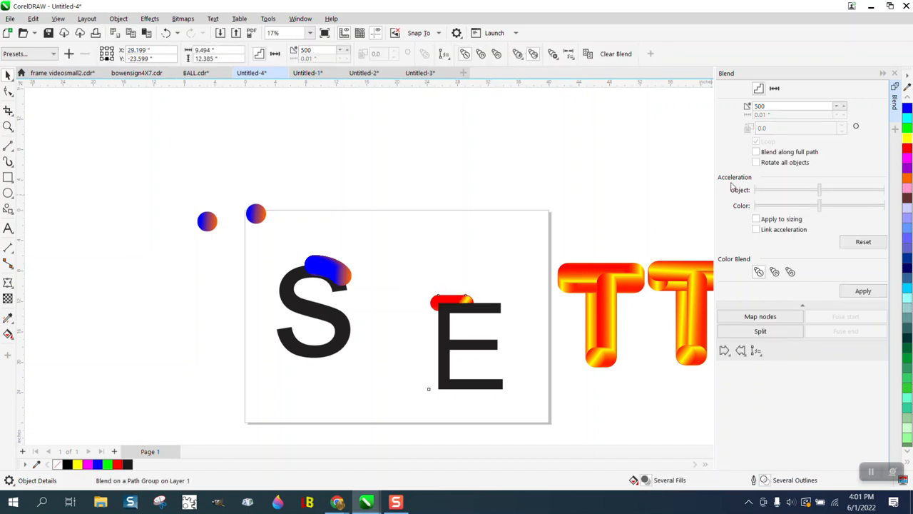
pyautogui.click(862, 291)
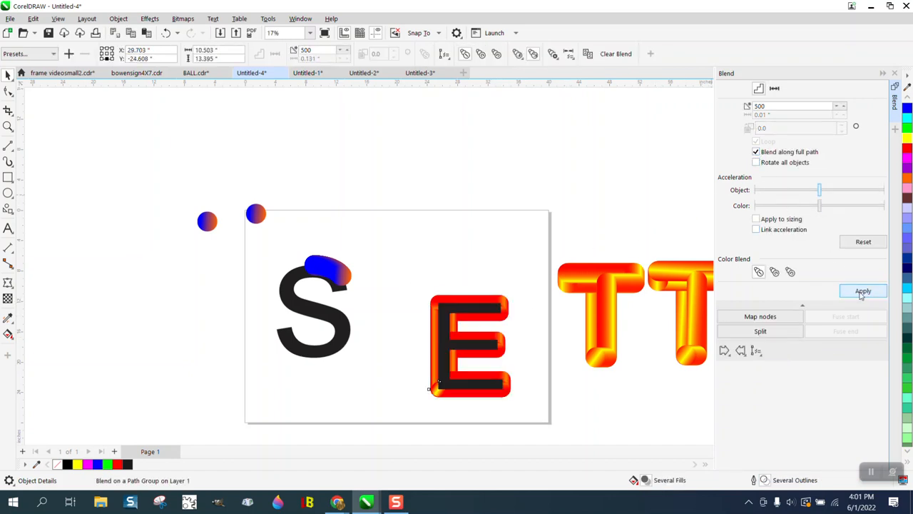
# Move the E together with its blend about 3 inches right and 1.6 inches down
pyautogui.click(7, 126)
pyautogui.moveTo(425, 291); pyautogui.dragTo(575, 422)
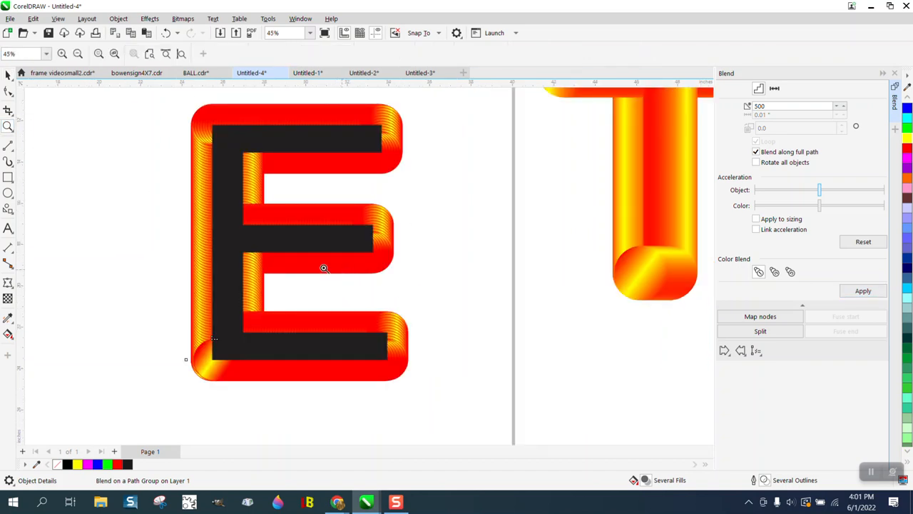
pyautogui.click(8, 74)
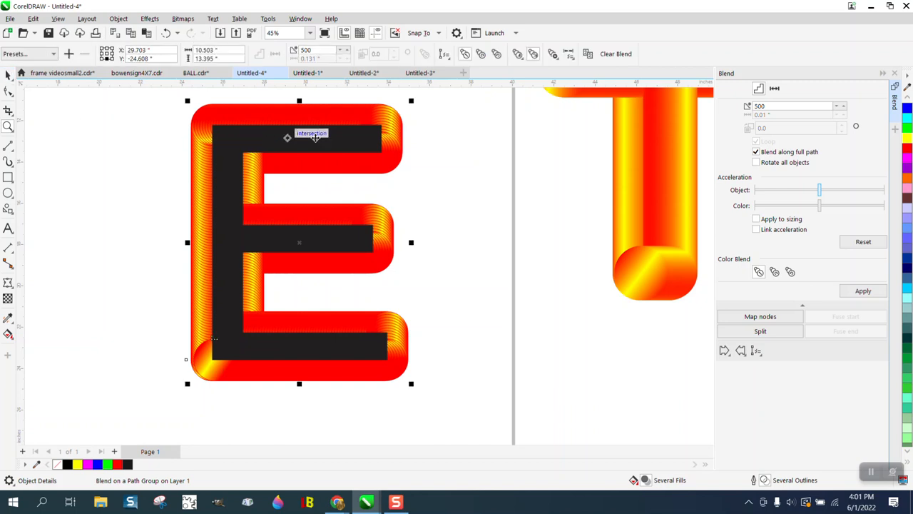
pyautogui.click(424, 147)
pyautogui.moveTo(368, 148); pyautogui.dragTo(435, 179)
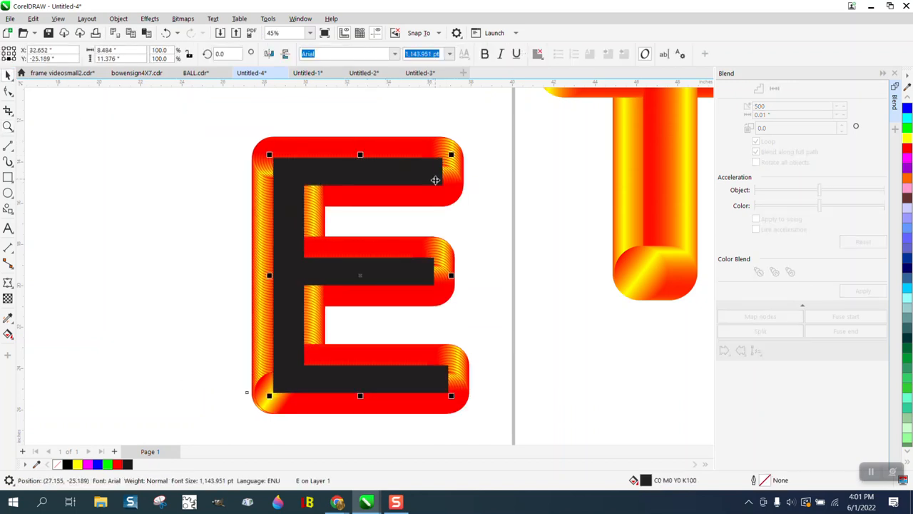
pyautogui.click(118, 19)
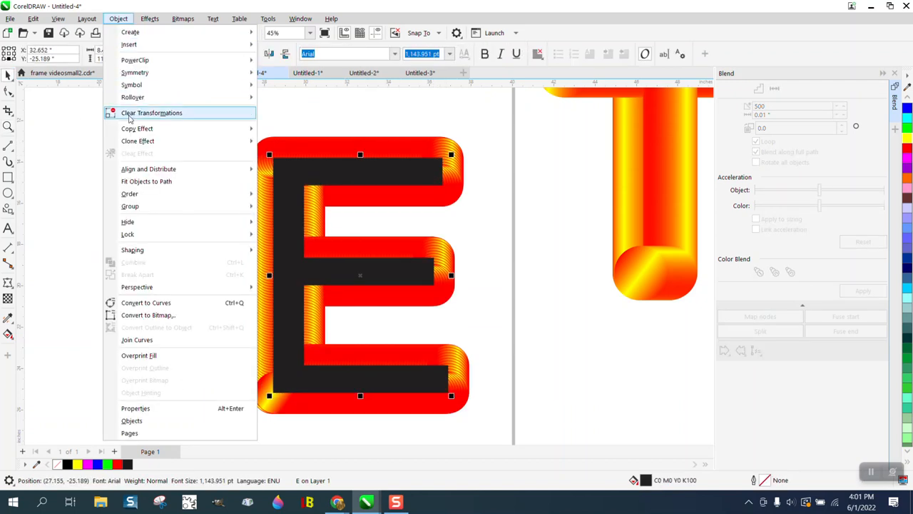
pyautogui.moveTo(140, 251)
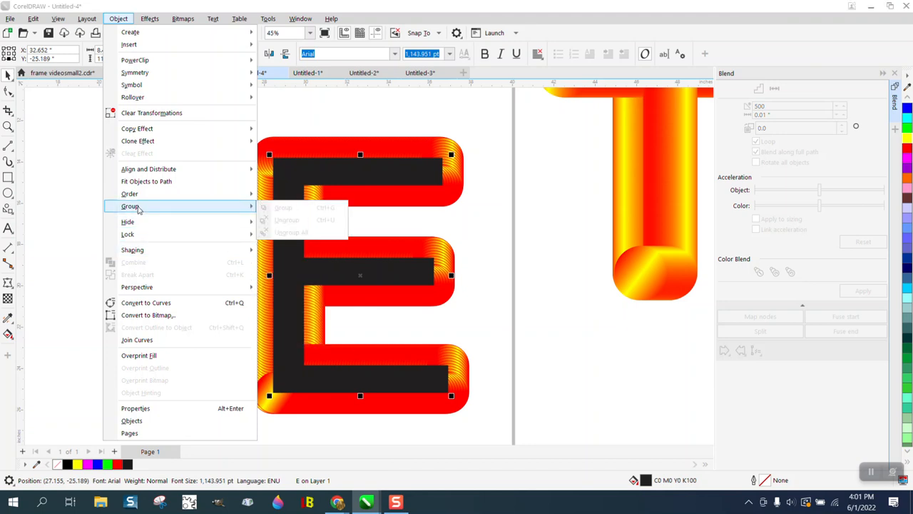
pyautogui.moveTo(135, 286)
pyautogui.click(61, 239)
# Break the E's blend group apart and move the black E about 10.4 inches left, off the blend
pyautogui.moveTo(232, 112); pyautogui.dragTo(535, 443)
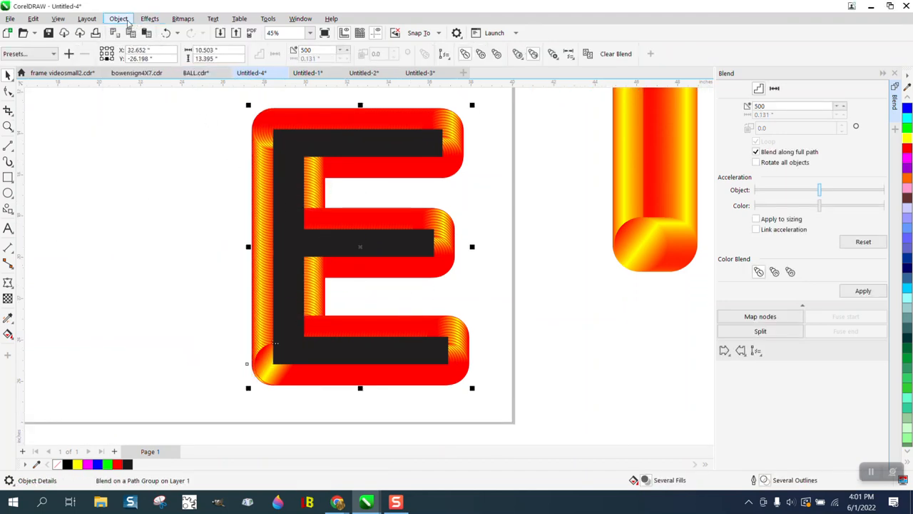
pyautogui.click(118, 18)
pyautogui.click(146, 274)
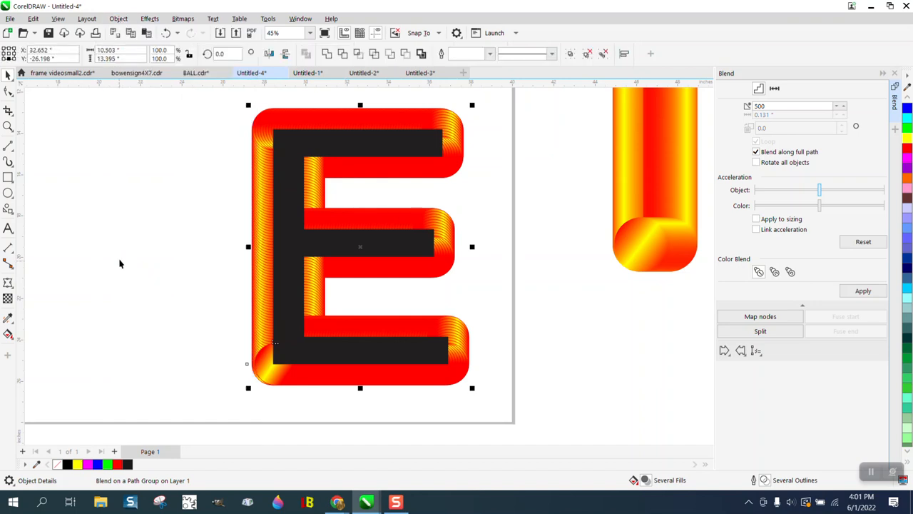
pyautogui.moveTo(278, 193); pyautogui.dragTo(62, 194)
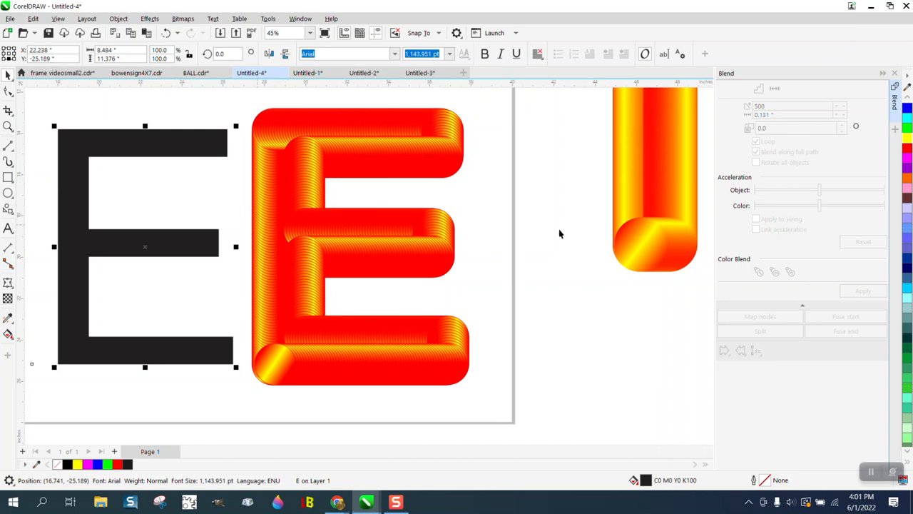
# Undo the black E's move, the separation of its blend group, the group's move and the full-path blending
pyautogui.scroll(-3, 579, 224)
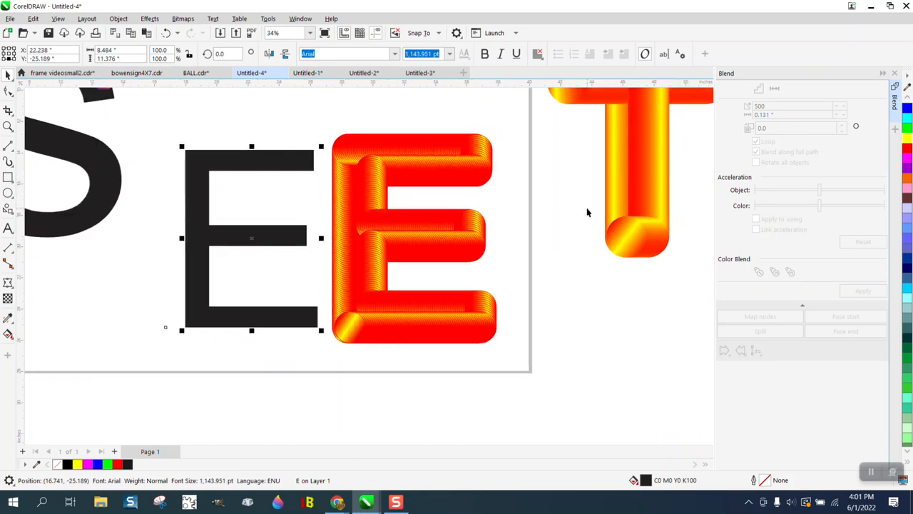
pyautogui.click(166, 33)
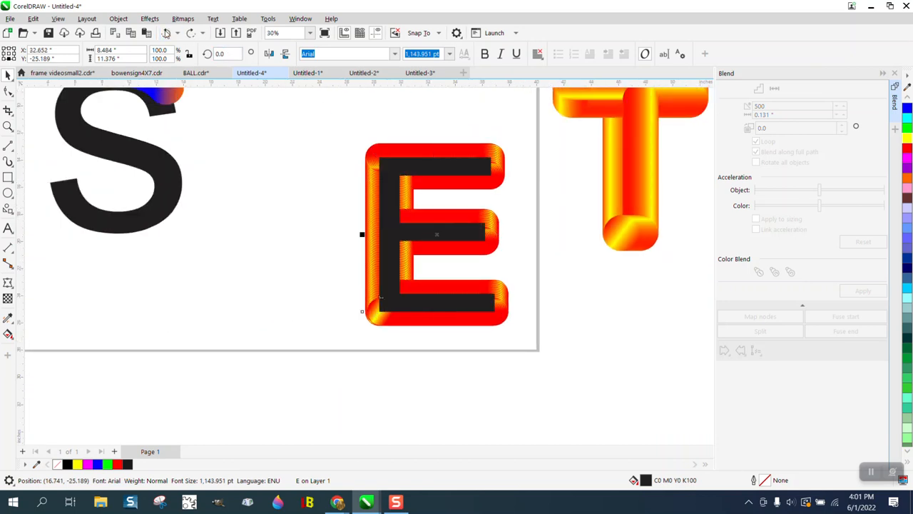
pyautogui.click(166, 34)
pyautogui.click(167, 34)
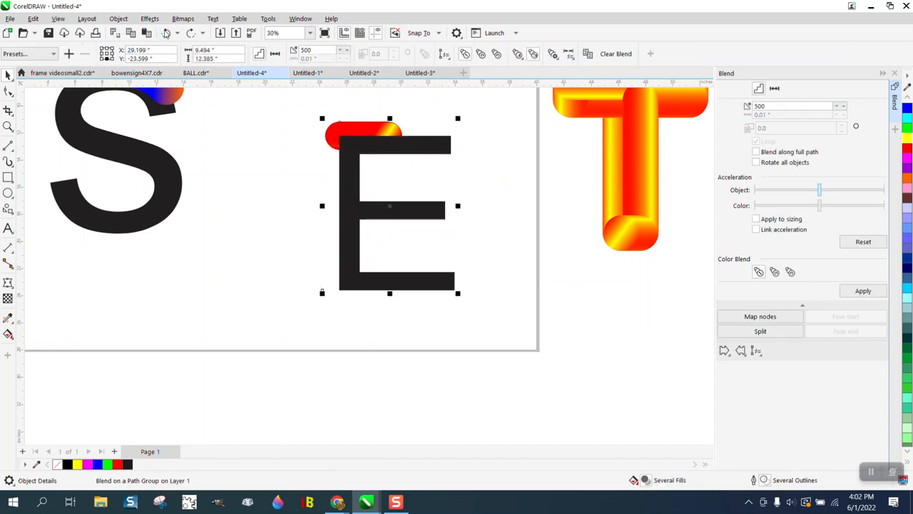
# Try blending the red-yellow circles along the E's full path with all objects rotated, and undo it
pyautogui.click(758, 163)
pyautogui.click(864, 291)
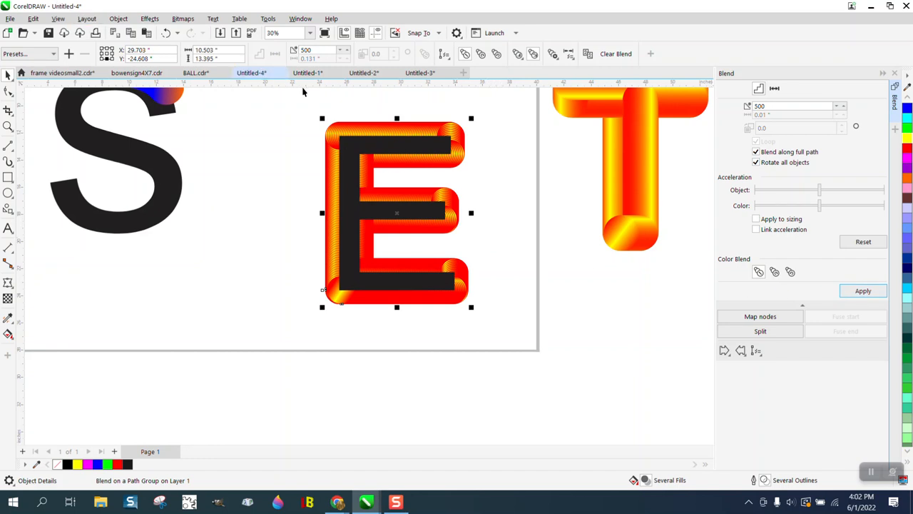
pyautogui.click(166, 33)
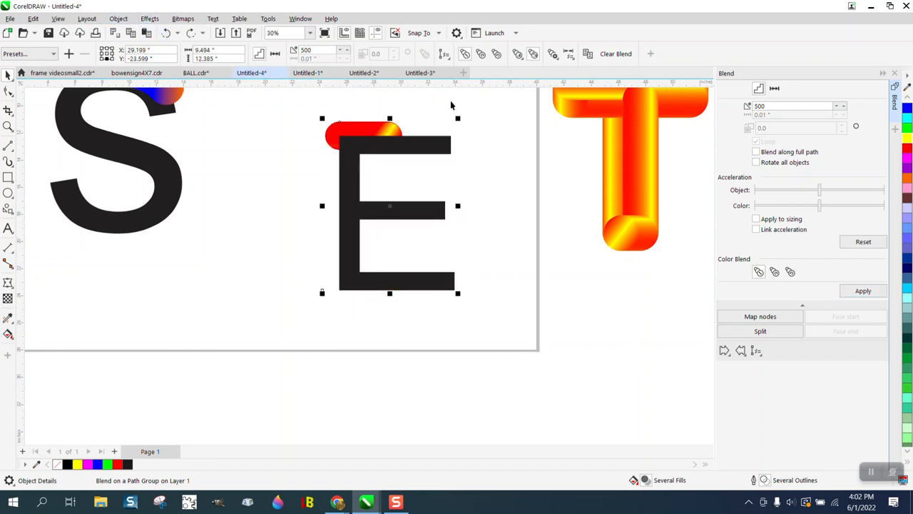
# Try to apply 700 steps to the red-yellow blend on the E
pyautogui.moveTo(803, 109); pyautogui.dragTo(759, 106)
pyautogui.write('7')
pyautogui.click(863, 291)
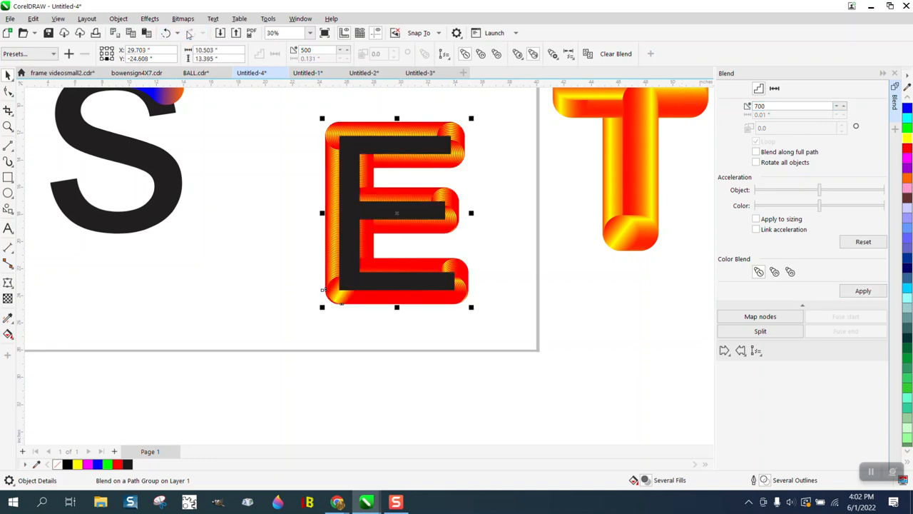
# Undo the E's path assignment, the E text and the red-yellow blend, back to the two separate circles
pyautogui.click(166, 34)
pyautogui.click(166, 34)
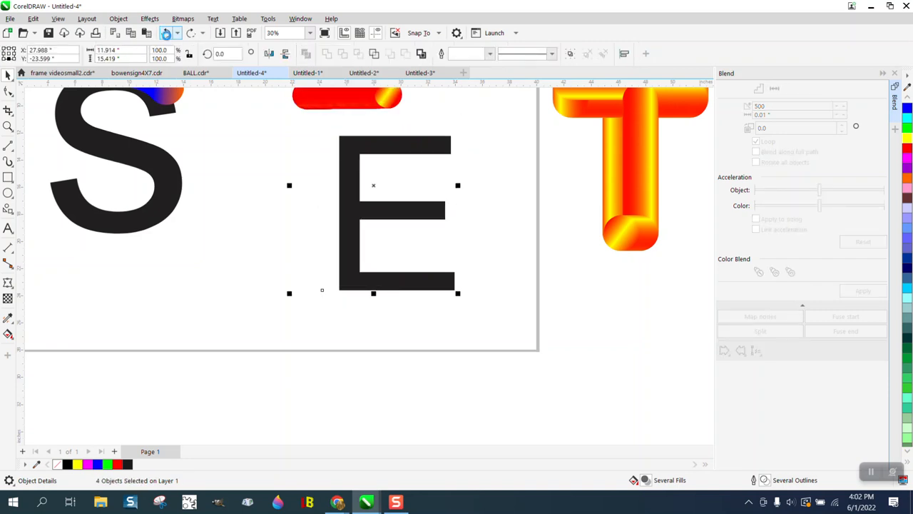
pyautogui.click(166, 34)
pyautogui.click(166, 34)
pyautogui.click(166, 33)
pyautogui.click(166, 33)
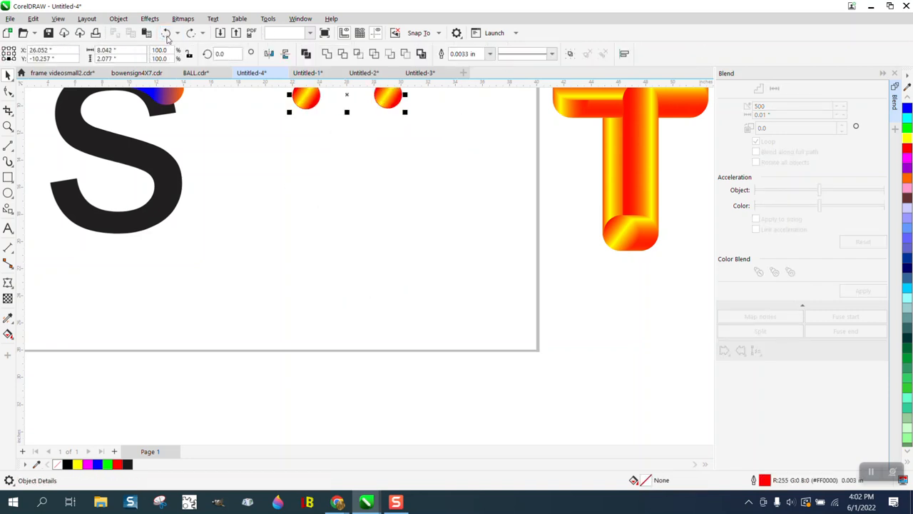
# Slide the blue-orange blend's control circle along the S and place the S with its blend at about X 4.8, Y -22.6 inches
pyautogui.moveTo(109, 153); pyautogui.dragTo(370, 234)
pyautogui.scroll(-1, 460, 164)
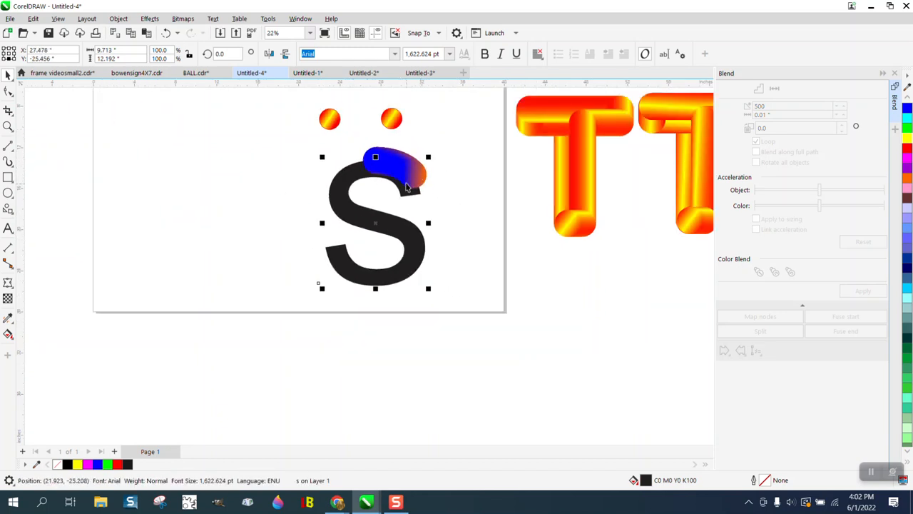
pyautogui.moveTo(406, 182); pyautogui.dragTo(191, 173)
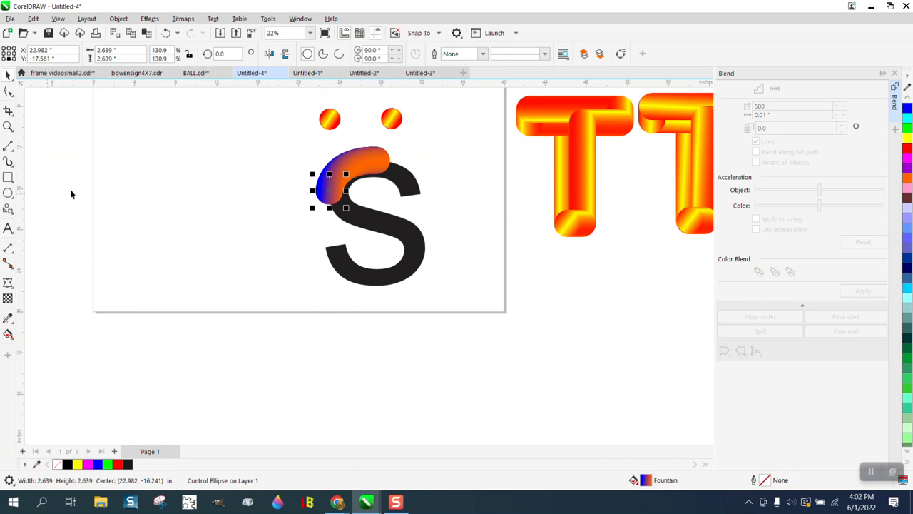
pyautogui.click(358, 231)
pyautogui.moveTo(358, 230); pyautogui.dragTo(127, 201)
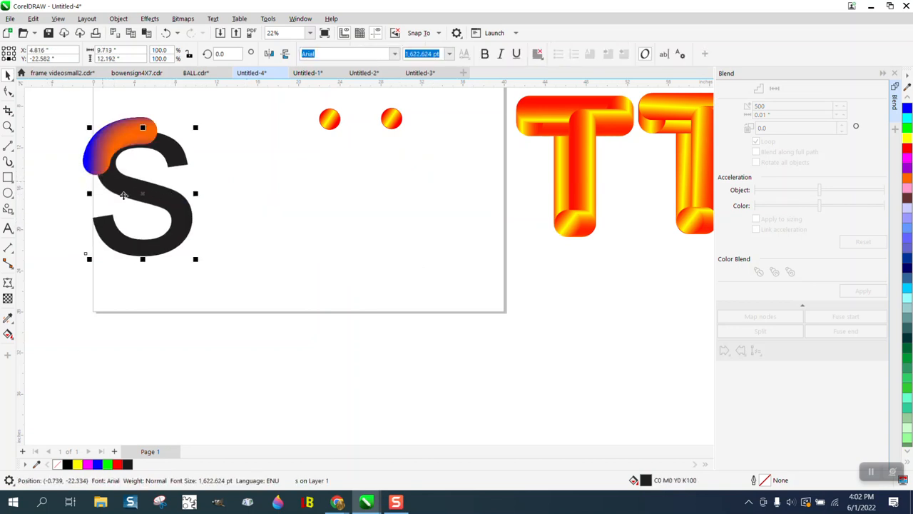
# Append a capital E to the S text in Arial
pyautogui.click(8, 230)
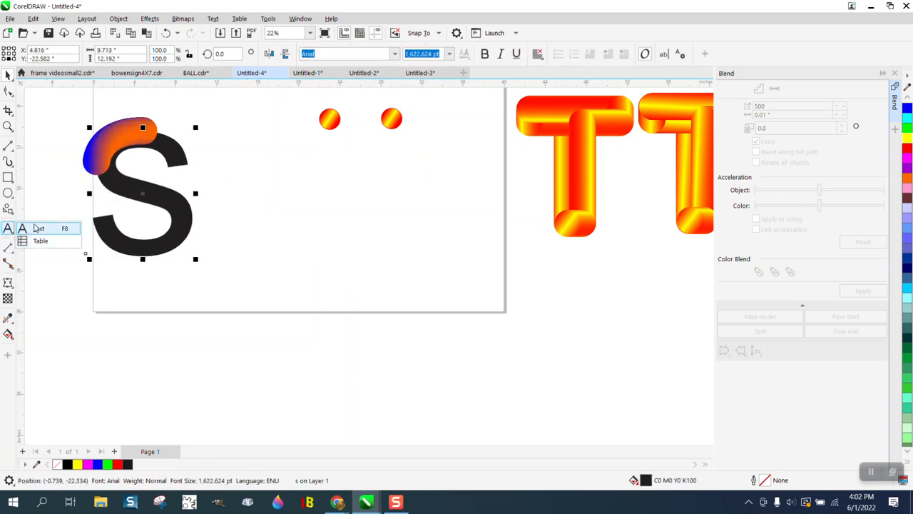
pyautogui.click(40, 227)
pyautogui.write('E')
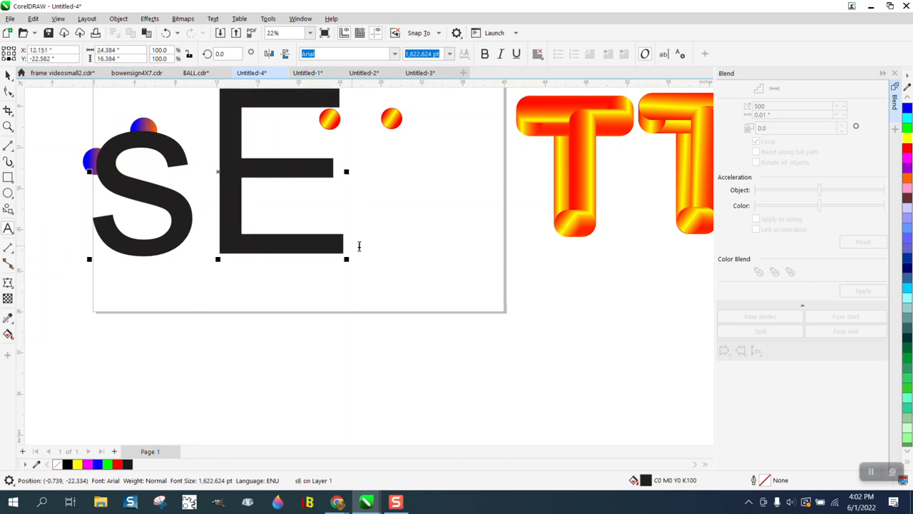
pyautogui.click(9, 75)
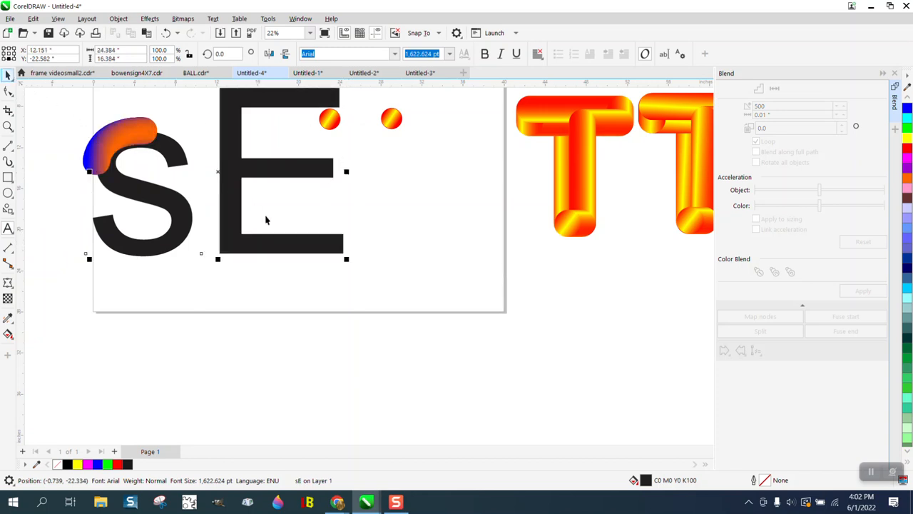
# Scale the sE text down to about 17 by 11.4 inches and move it beneath the two red-yellow circles
pyautogui.moveTo(347, 259); pyautogui.dragTo(271, 207)
pyautogui.click(248, 152)
pyautogui.moveTo(249, 152); pyautogui.dragTo(358, 233)
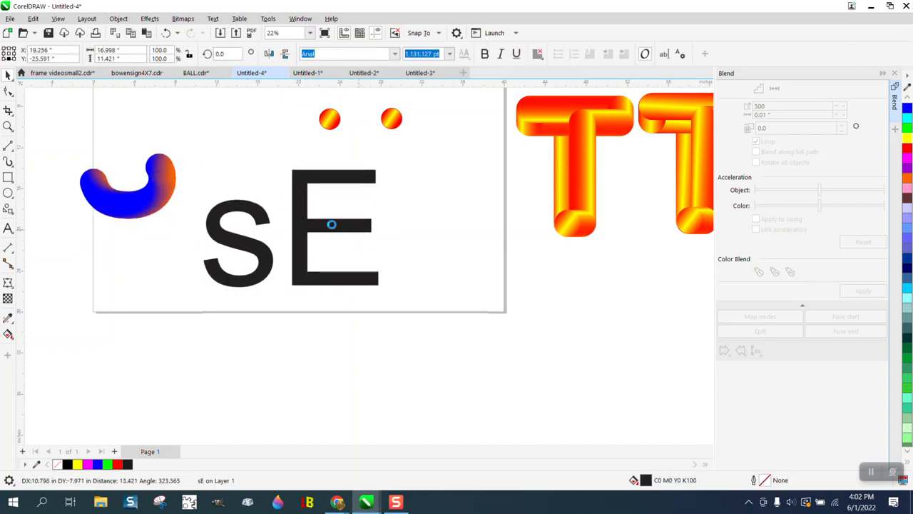
# Edit the text to remove the s, leaving only the E
pyautogui.click(665, 56)
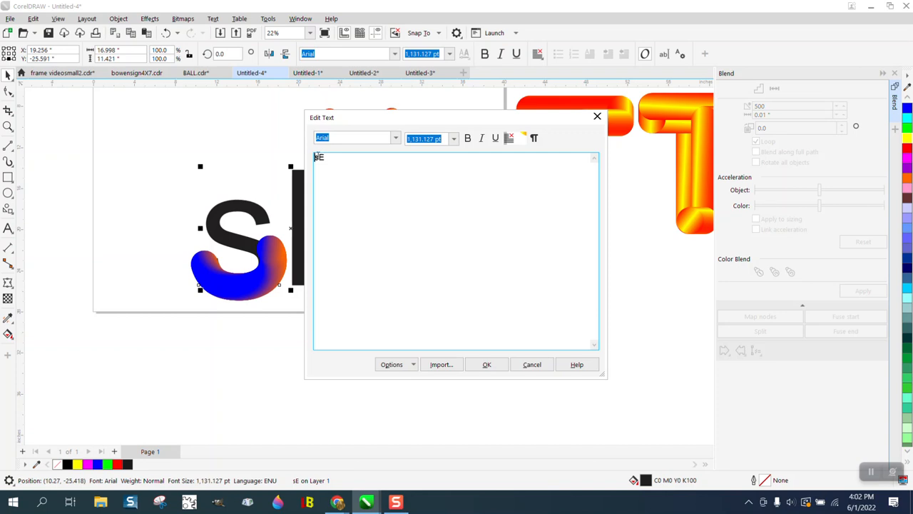
pyautogui.moveTo(282, 167); pyautogui.dragTo(281, 170)
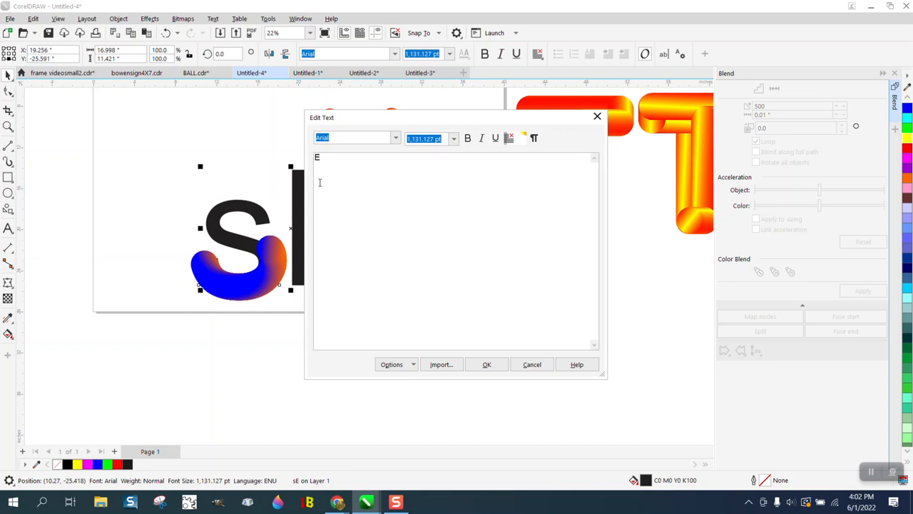
pyautogui.click(487, 364)
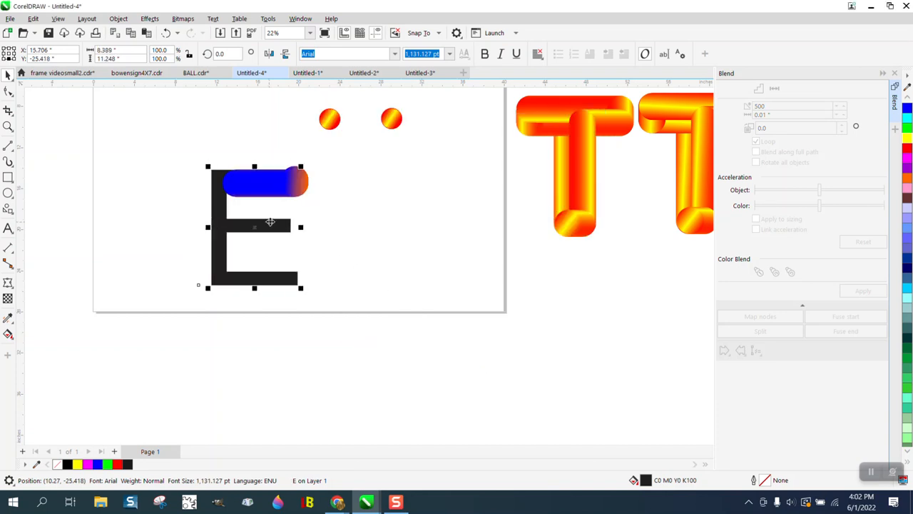
# Break apart the blue-orange blend group on the E
pyautogui.click(119, 18)
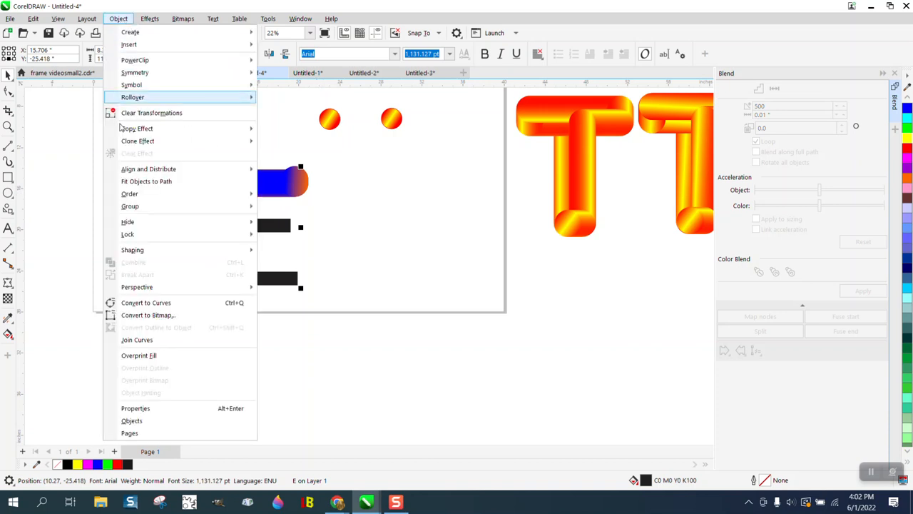
pyautogui.click(270, 138)
pyautogui.moveTo(170, 153); pyautogui.dragTo(369, 307)
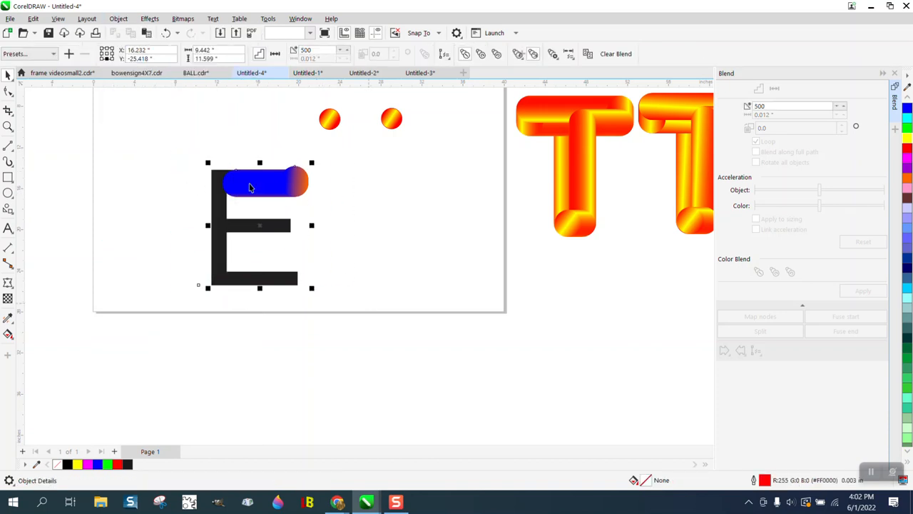
pyautogui.click(118, 18)
pyautogui.click(124, 275)
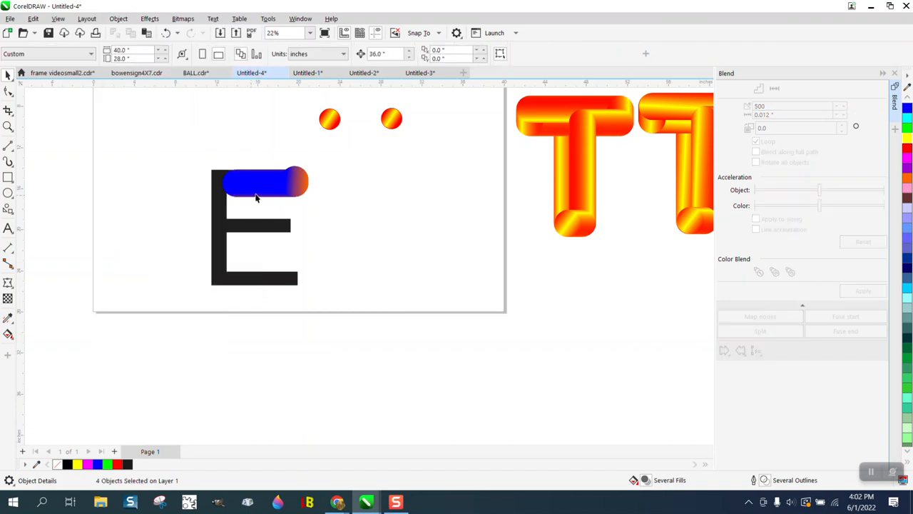
# Move the separated blue-orange blend and its two circles above the E, and place the E beneath the red-yellow circles
pyautogui.moveTo(255, 187); pyautogui.dragTo(146, 127)
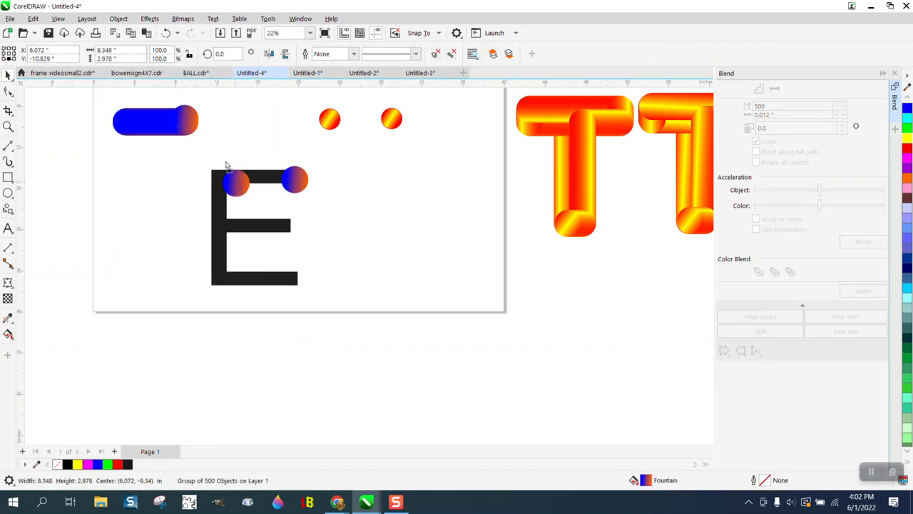
pyautogui.moveTo(232, 178); pyautogui.dragTo(219, 109)
pyautogui.moveTo(301, 182); pyautogui.dragTo(289, 108)
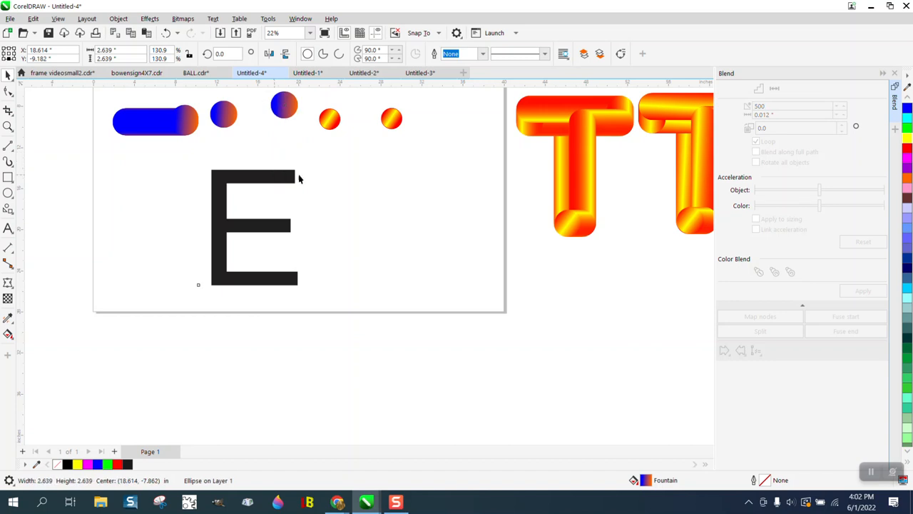
pyautogui.moveTo(299, 174); pyautogui.dragTo(407, 171)
# Blend the two red-yellow circles with 700 steps
pyautogui.moveTo(314, 102); pyautogui.dragTo(471, 145)
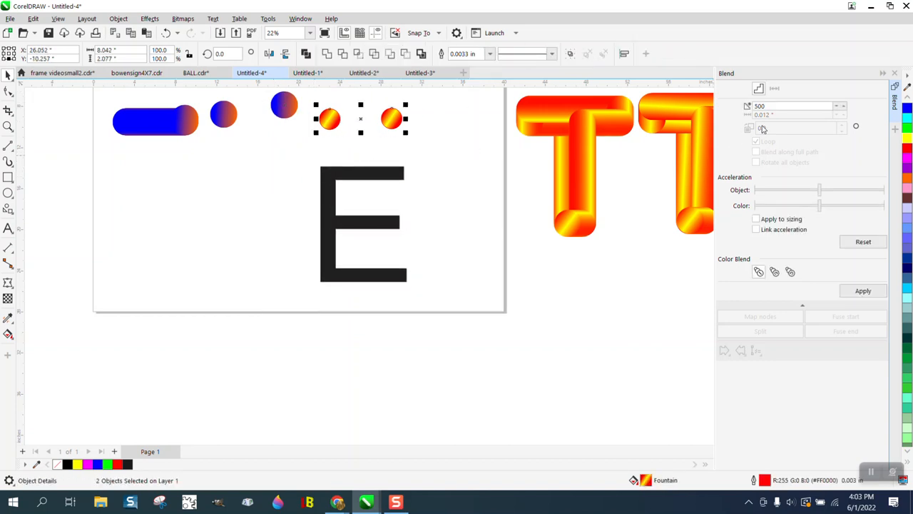
pyautogui.moveTo(771, 107); pyautogui.dragTo(699, 145)
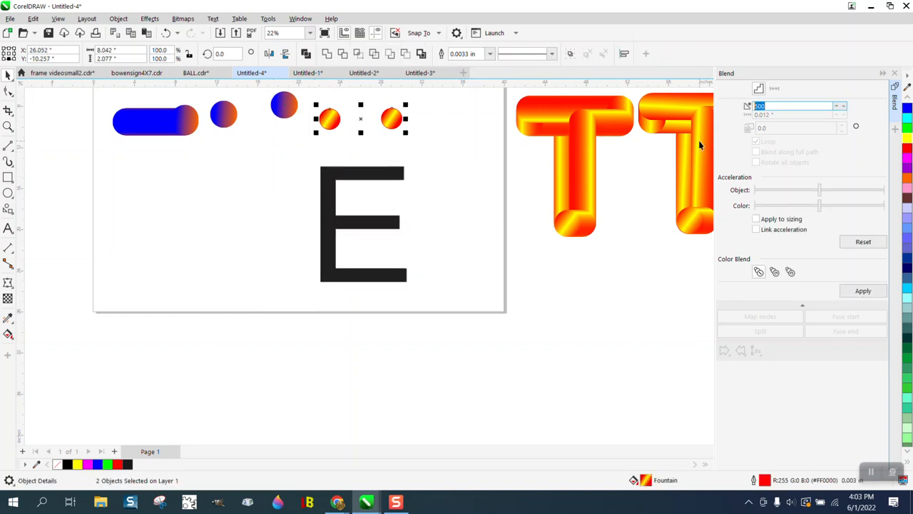
pyautogui.write('70')
pyautogui.click(872, 291)
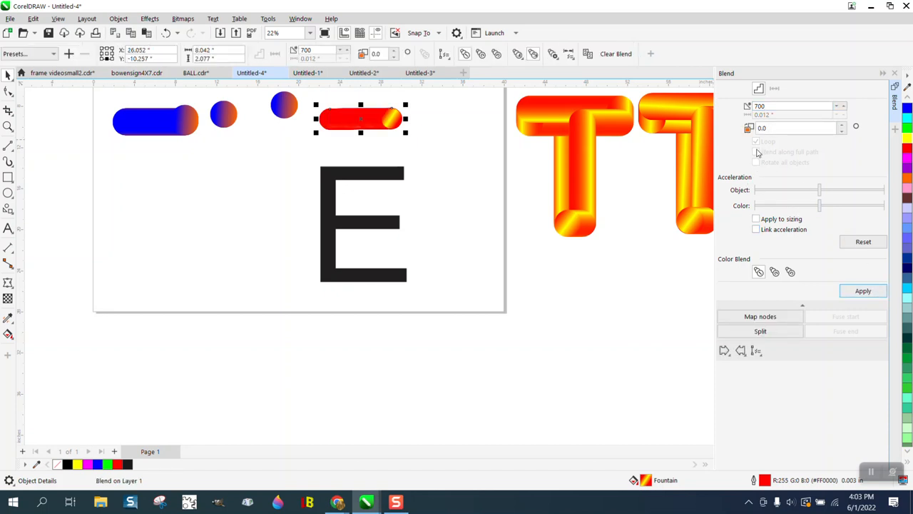
# Assign the E as the new path for the red-yellow blend
pyautogui.click(757, 351)
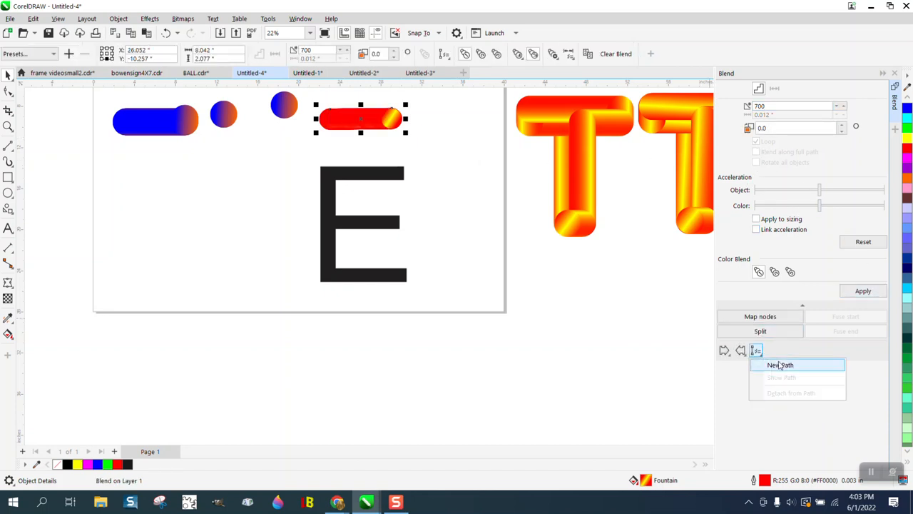
pyautogui.click(780, 366)
pyautogui.click(404, 180)
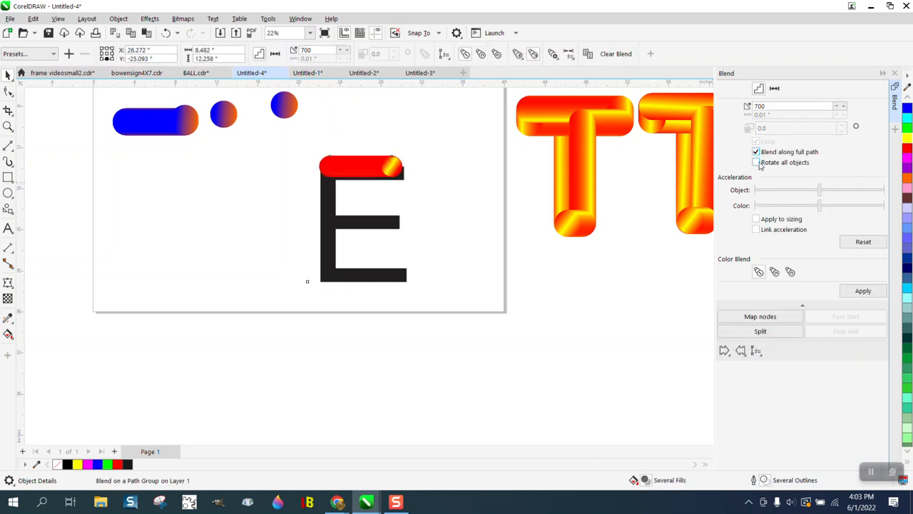
# Try blending along the E's full path without rotating all objects, inspect the E up close and undo the blending
pyautogui.click(863, 290)
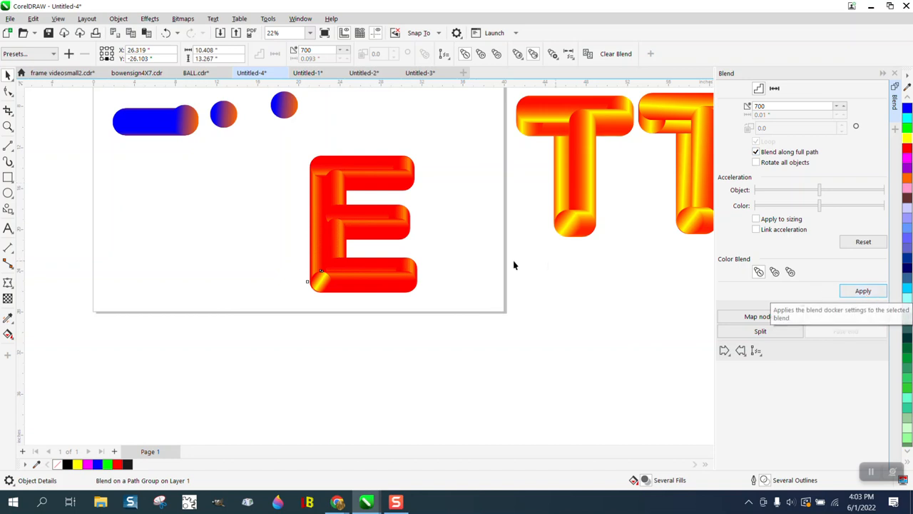
pyautogui.click(8, 126)
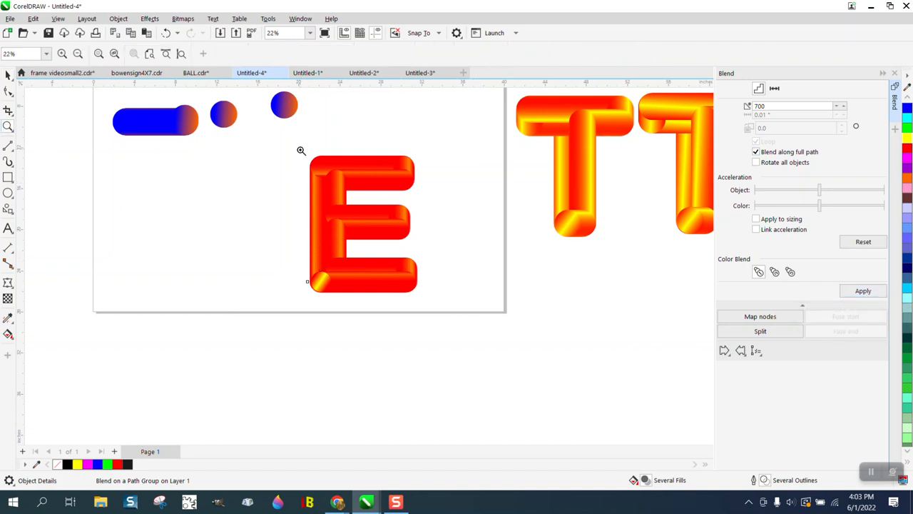
pyautogui.moveTo(302, 150); pyautogui.dragTo(510, 299)
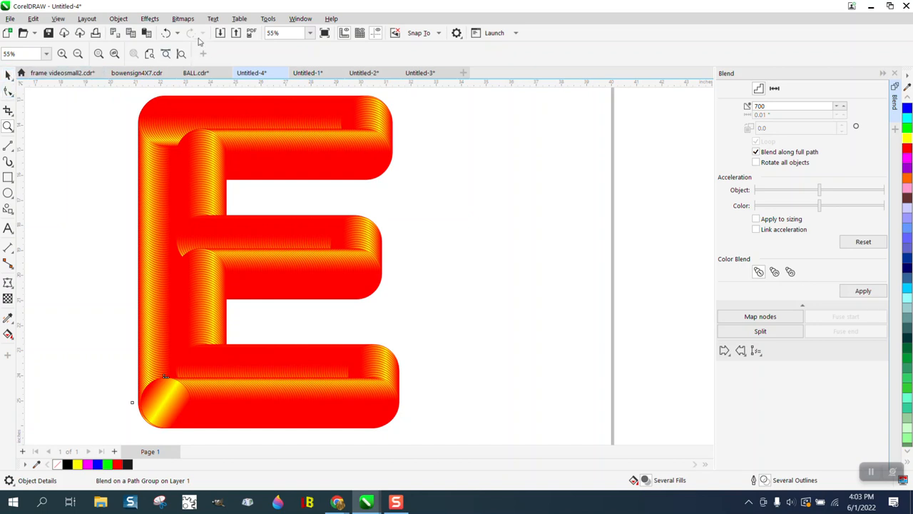
pyautogui.click(169, 35)
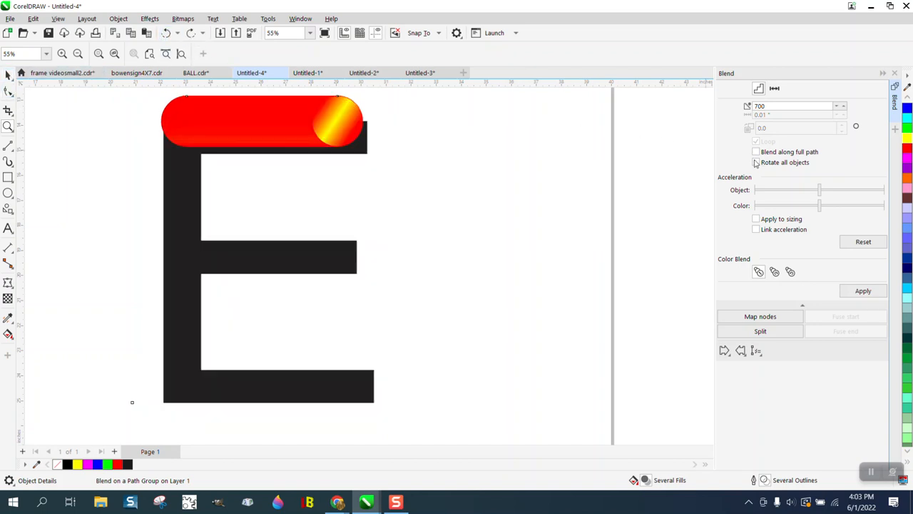
# Blend the red-yellow circles along the E's full path with all objects rotated
pyautogui.click(862, 291)
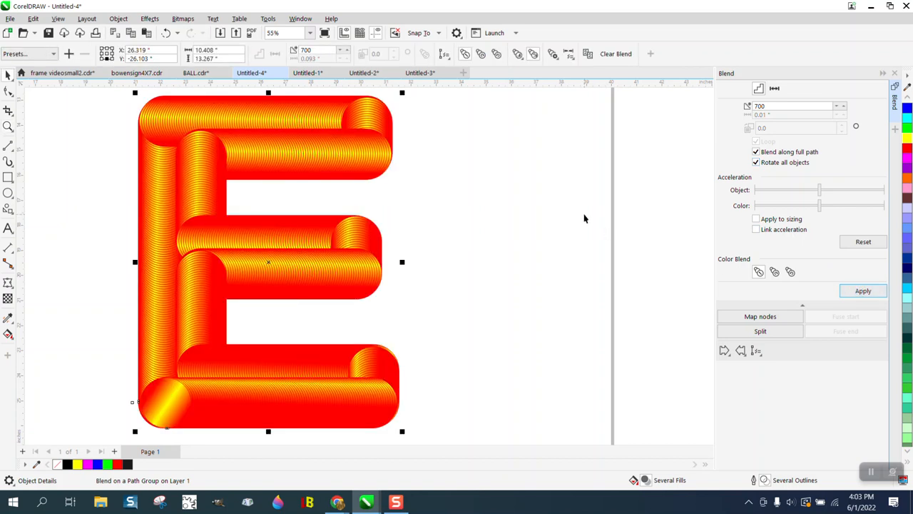
pyautogui.click(545, 212)
# Compare the finished E with the two T blends beside the page and examine the Ts up close
pyautogui.scroll(-2, 545, 211)
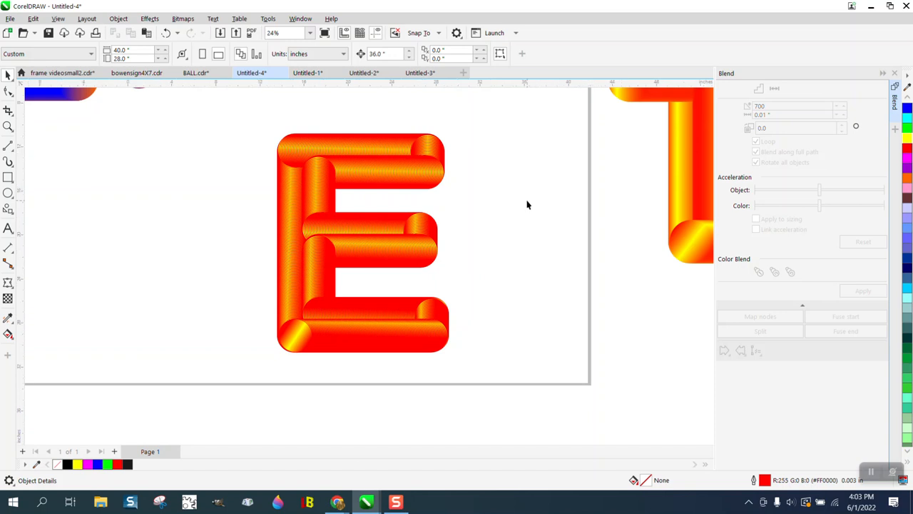
pyautogui.scroll(-2, 528, 205)
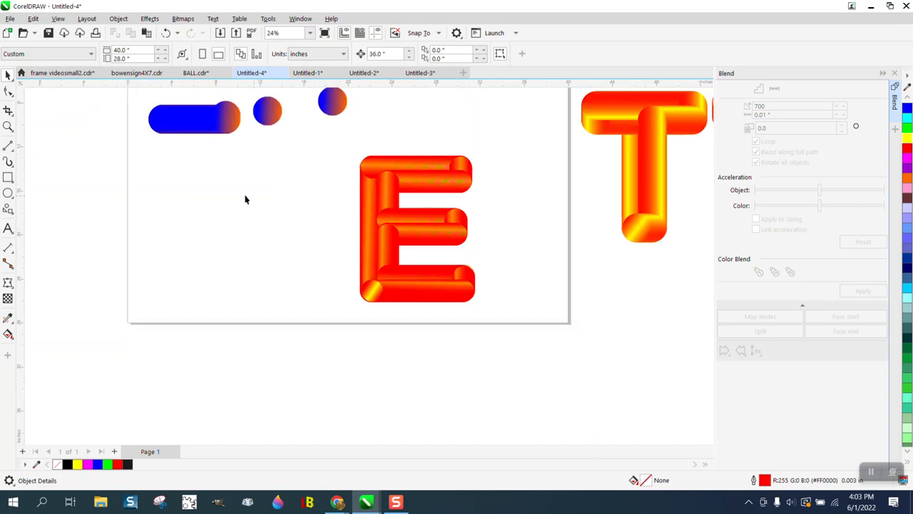
pyautogui.scroll(-1, 528, 206)
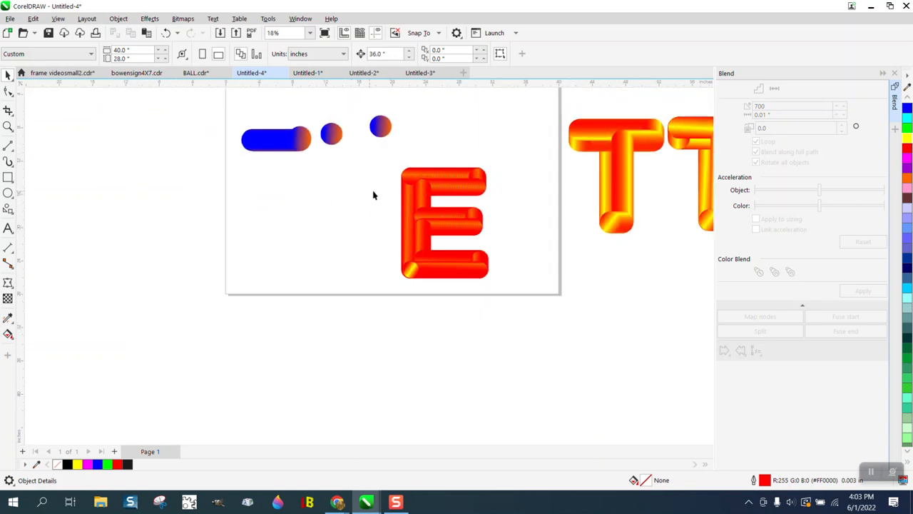
pyautogui.scroll(-1, 410, 200)
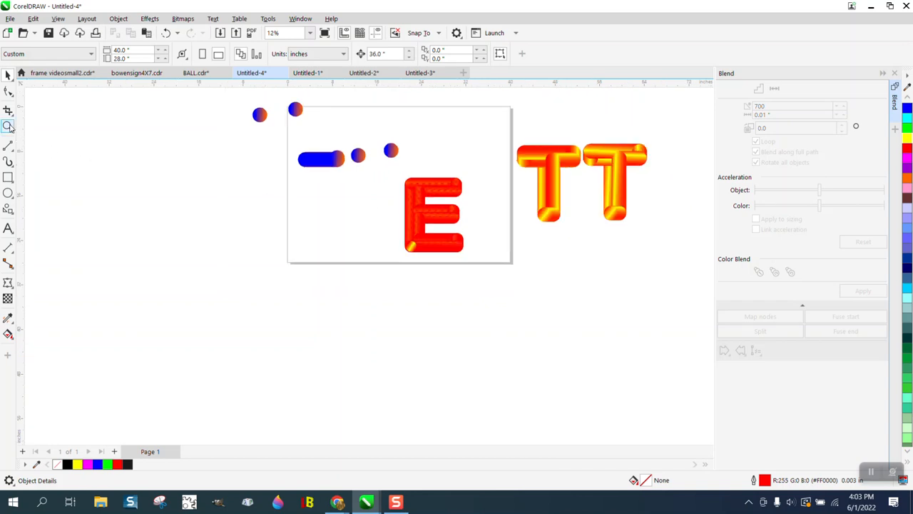
pyautogui.click(8, 127)
pyautogui.click(50, 130)
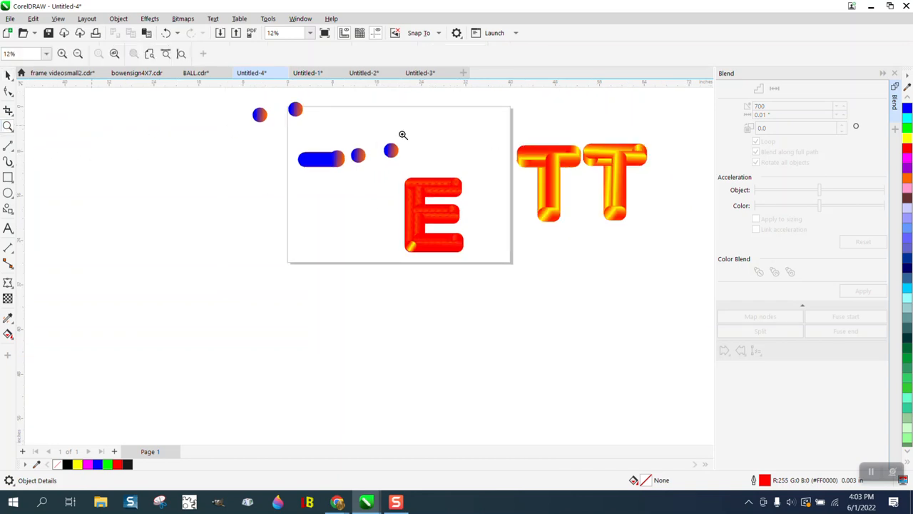
pyautogui.moveTo(485, 134); pyautogui.dragTo(700, 247)
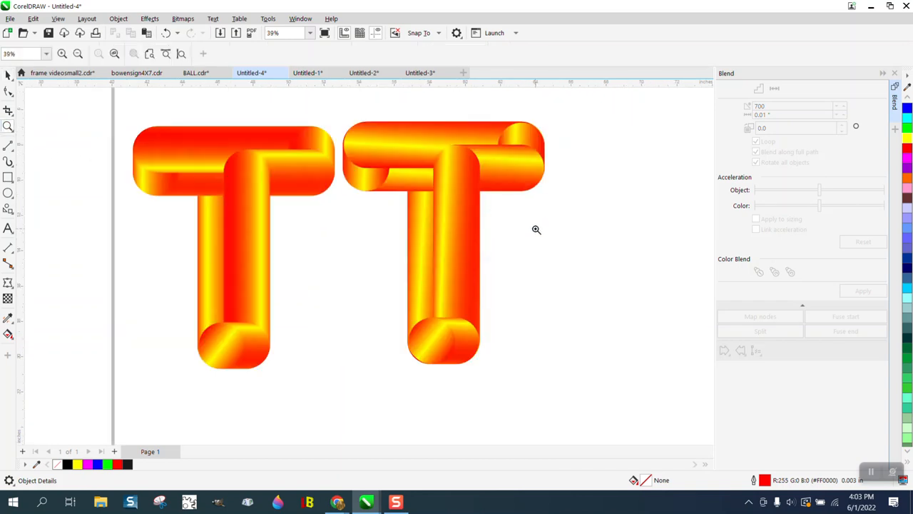